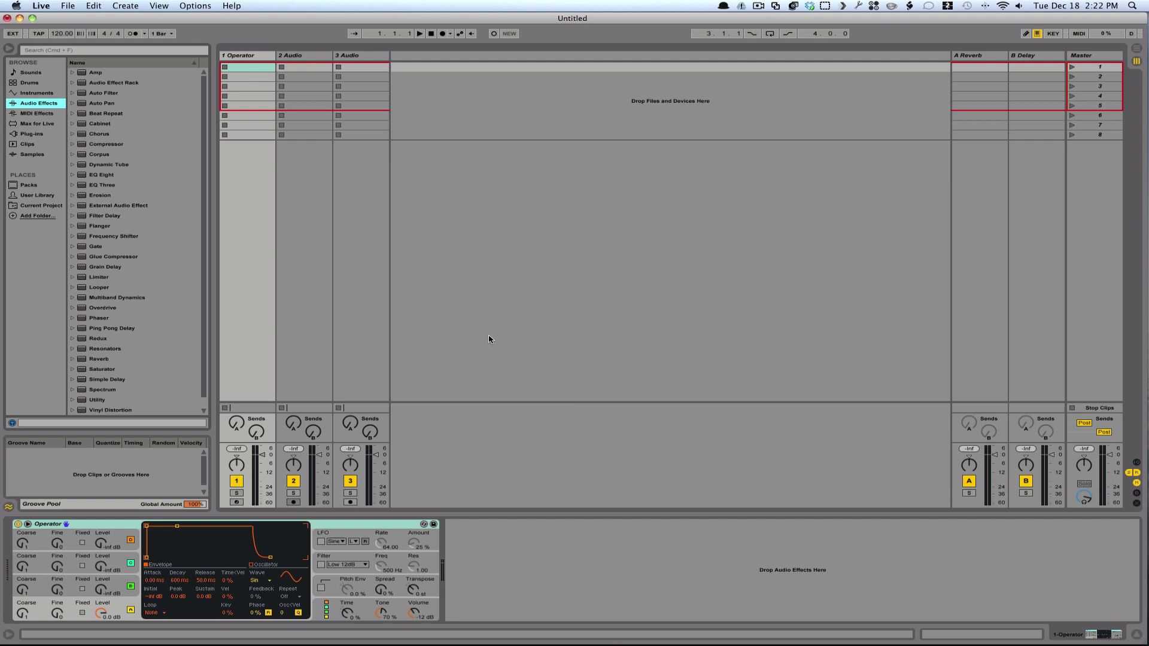
Switch off Operator's oscillators B, C and D
left_click(100, 526)
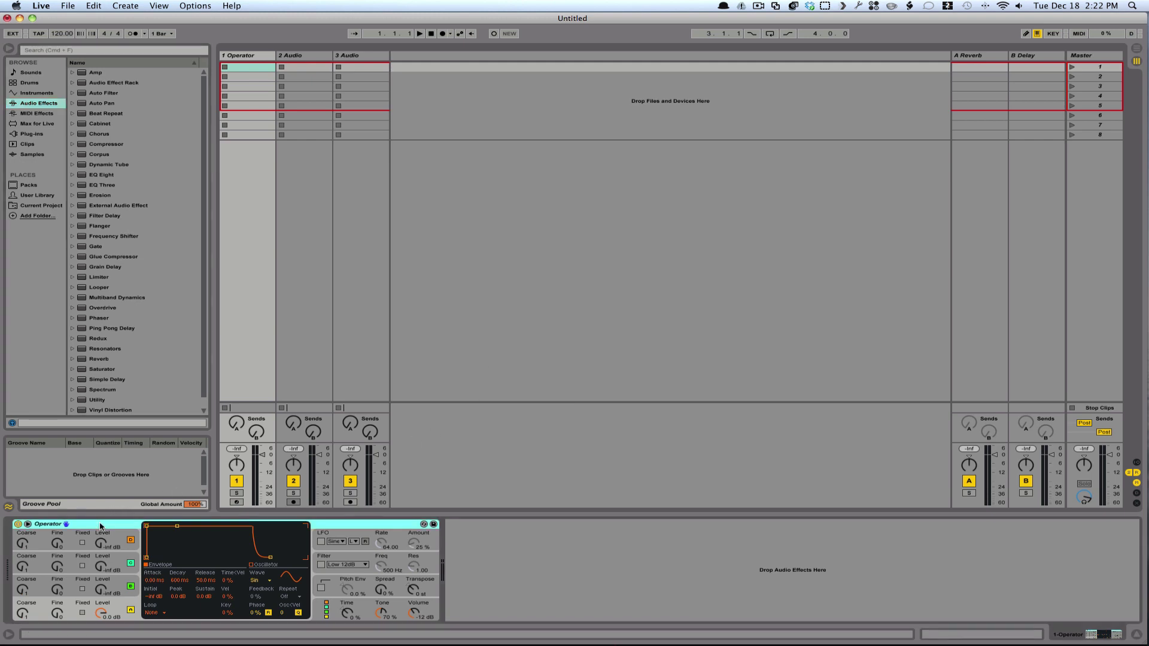
left_click(130, 587)
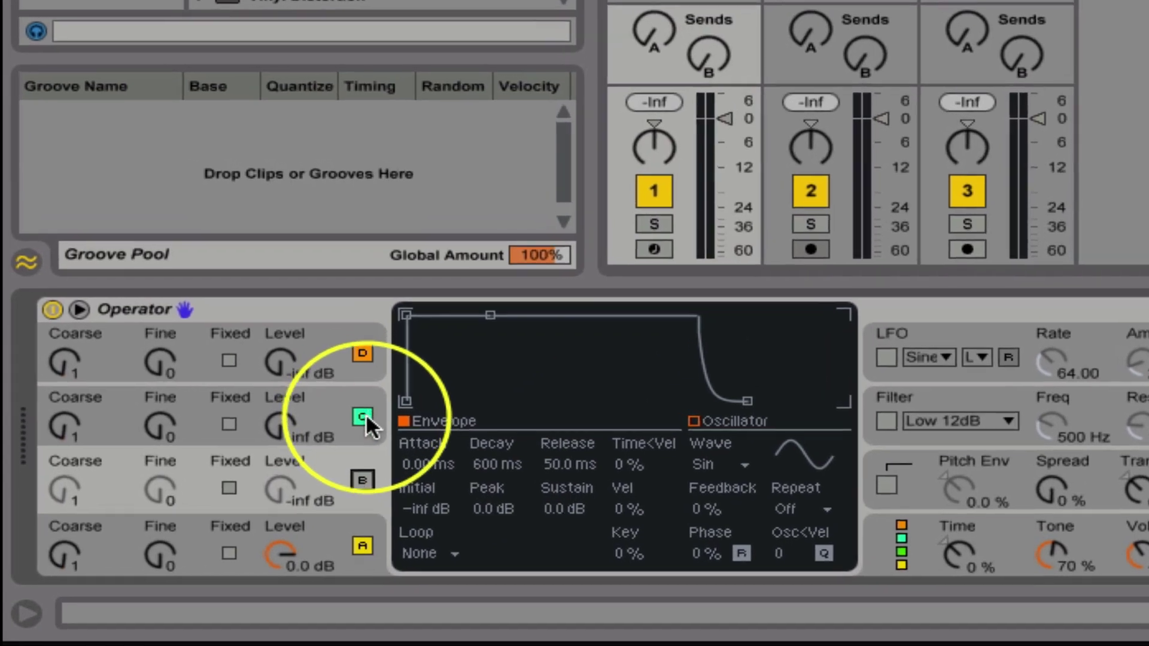
left_click(130, 564)
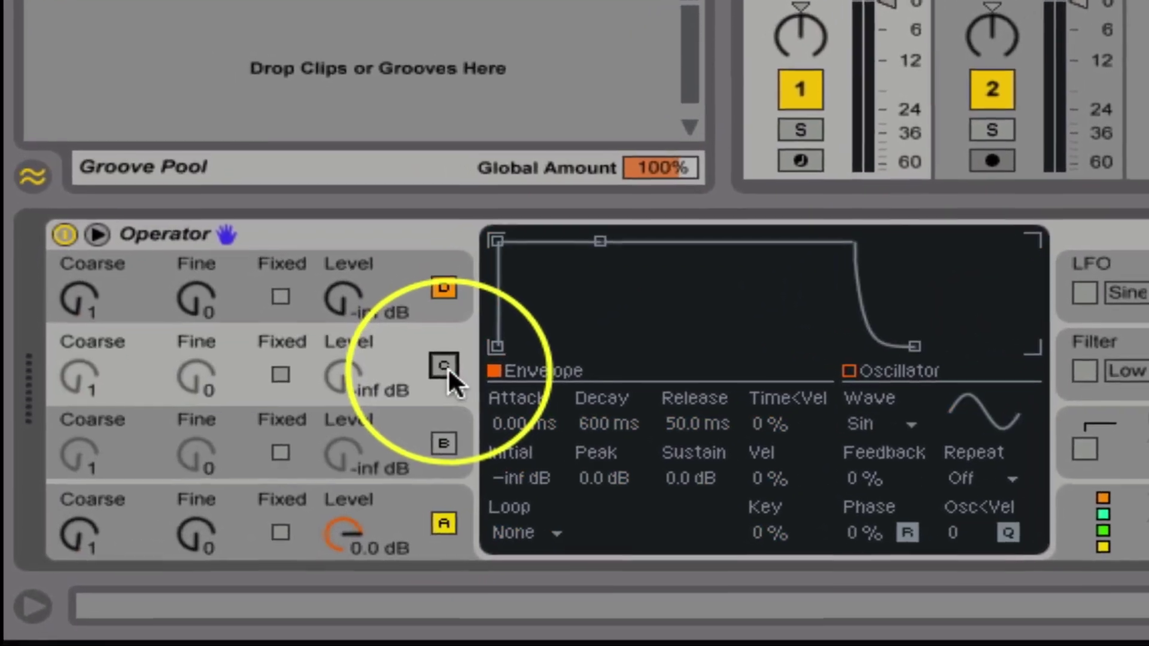
left_click(444, 288)
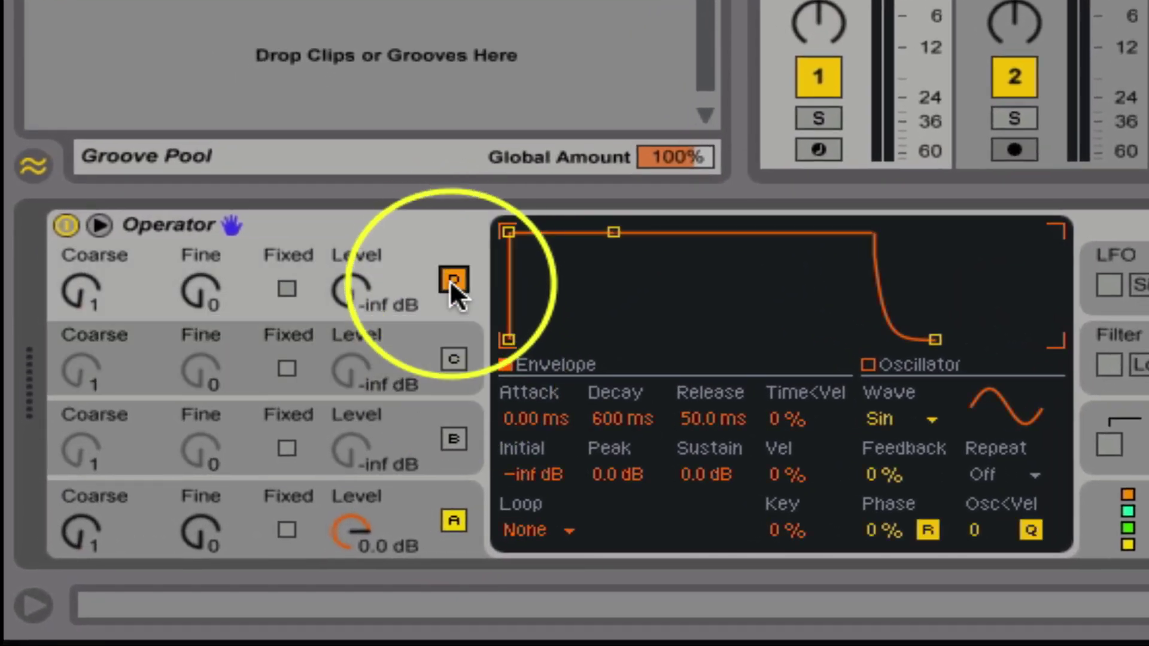
left_click(451, 280)
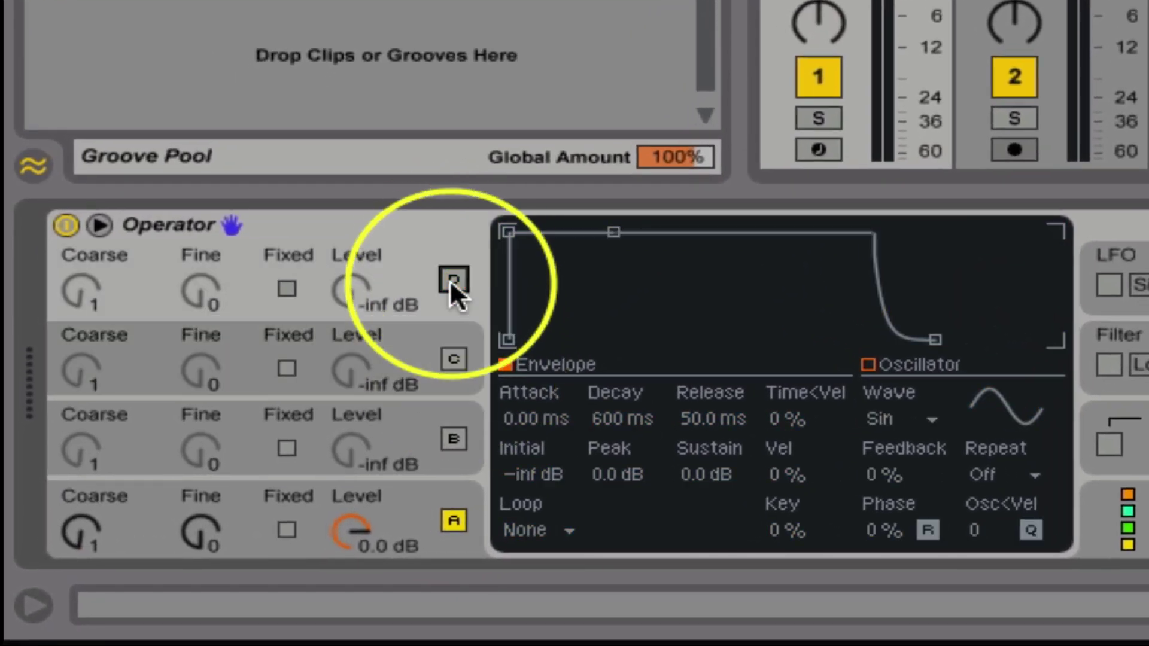
left_click(452, 280)
left_click(452, 280)
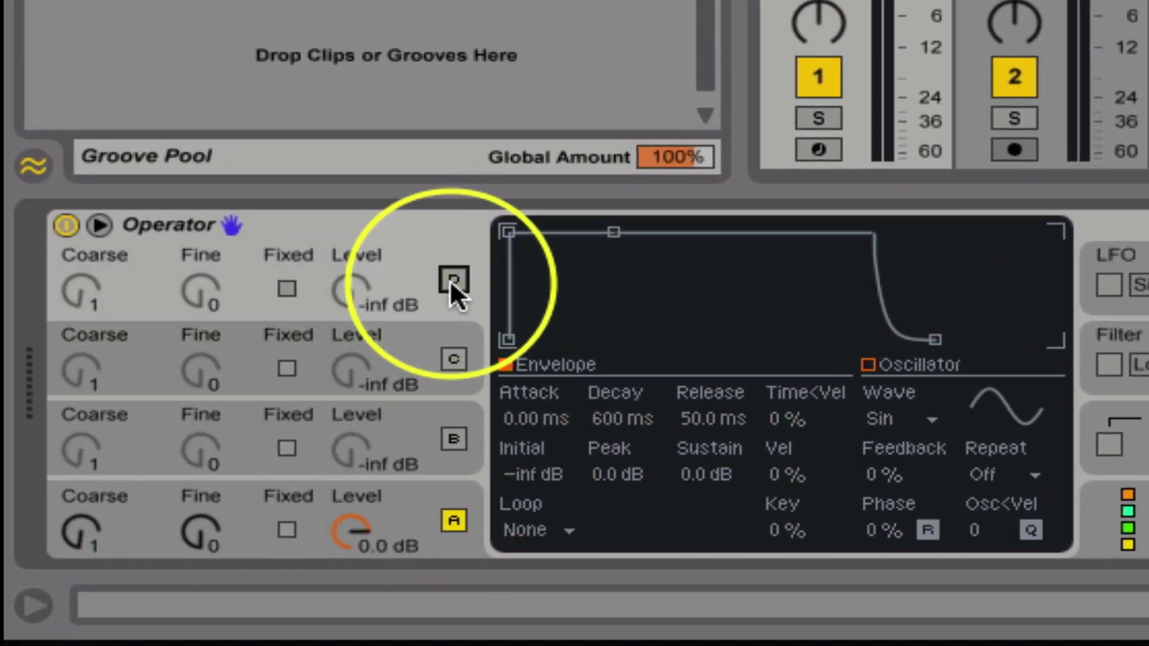
Set oscillator A's waveform to Noise White
left_click(406, 519)
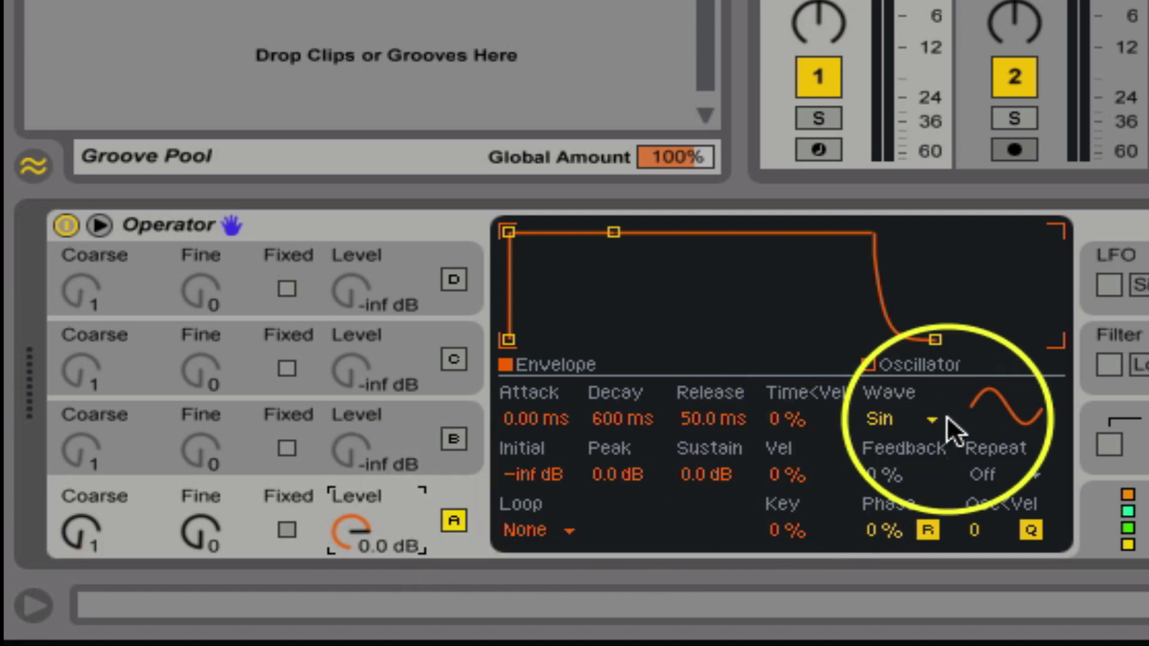
left_click(928, 417)
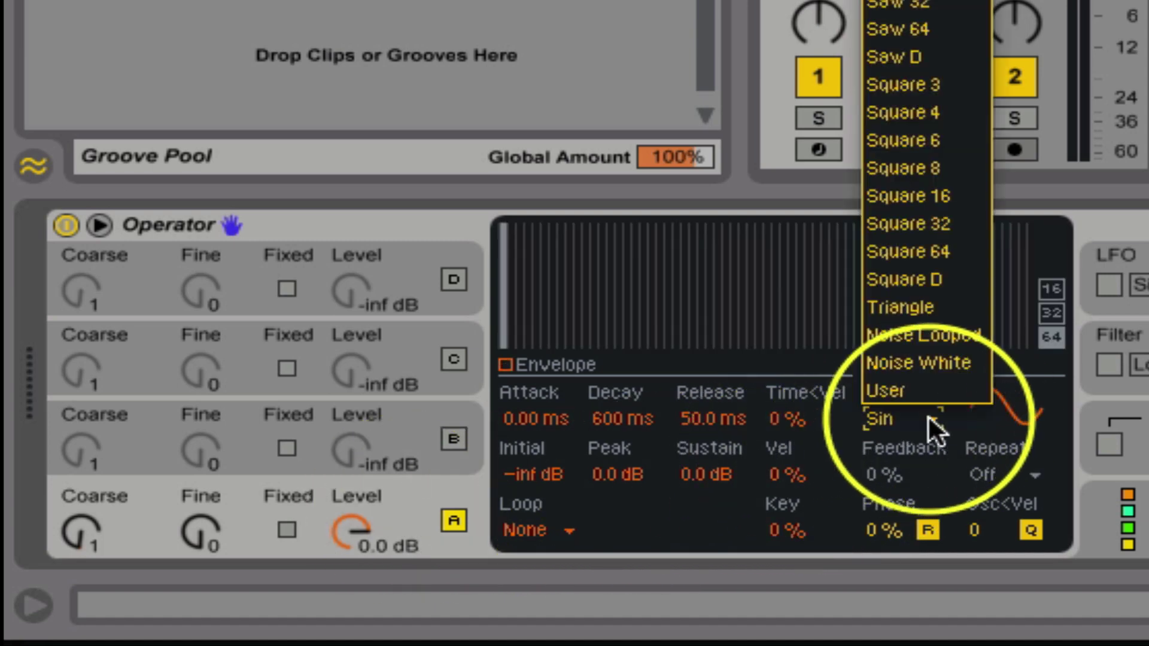
left_click(930, 365)
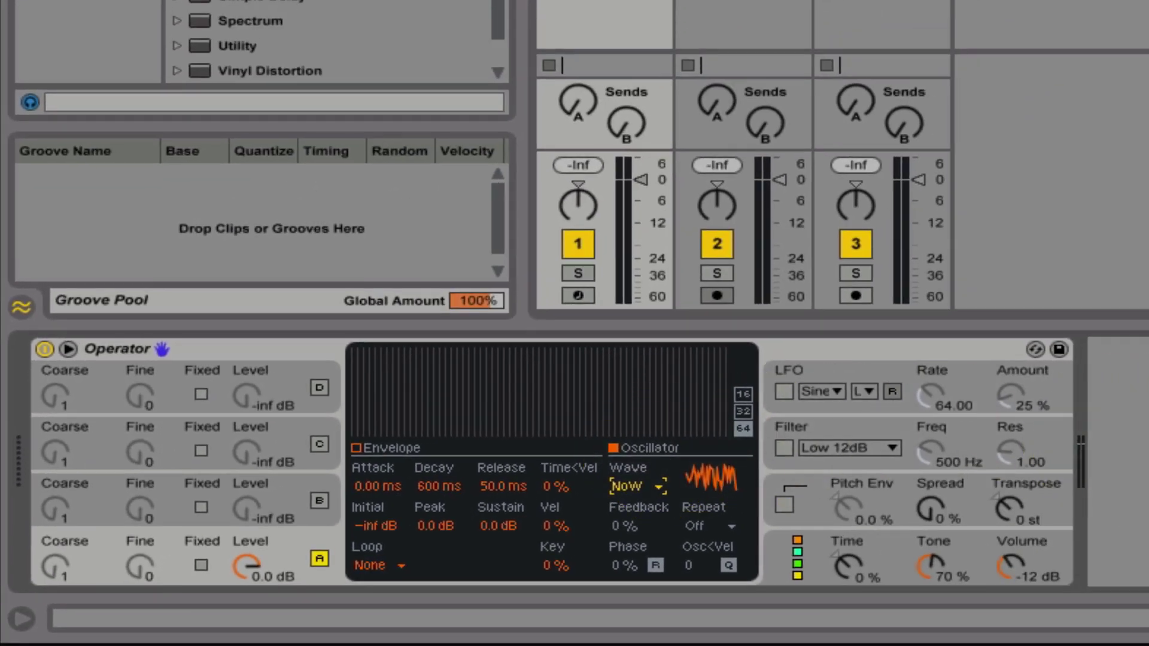
Arm track 1, lower Operator's filter frequency to 36.7 Hz, then switch the filter off
left_click(781, 447)
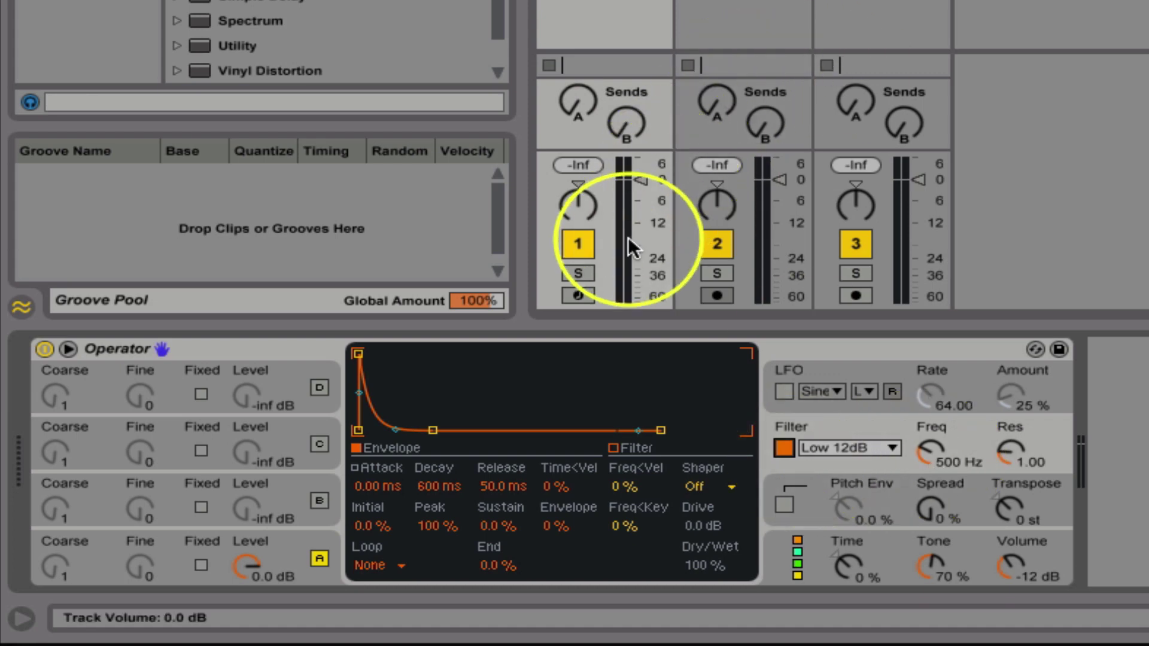
left_click(578, 294)
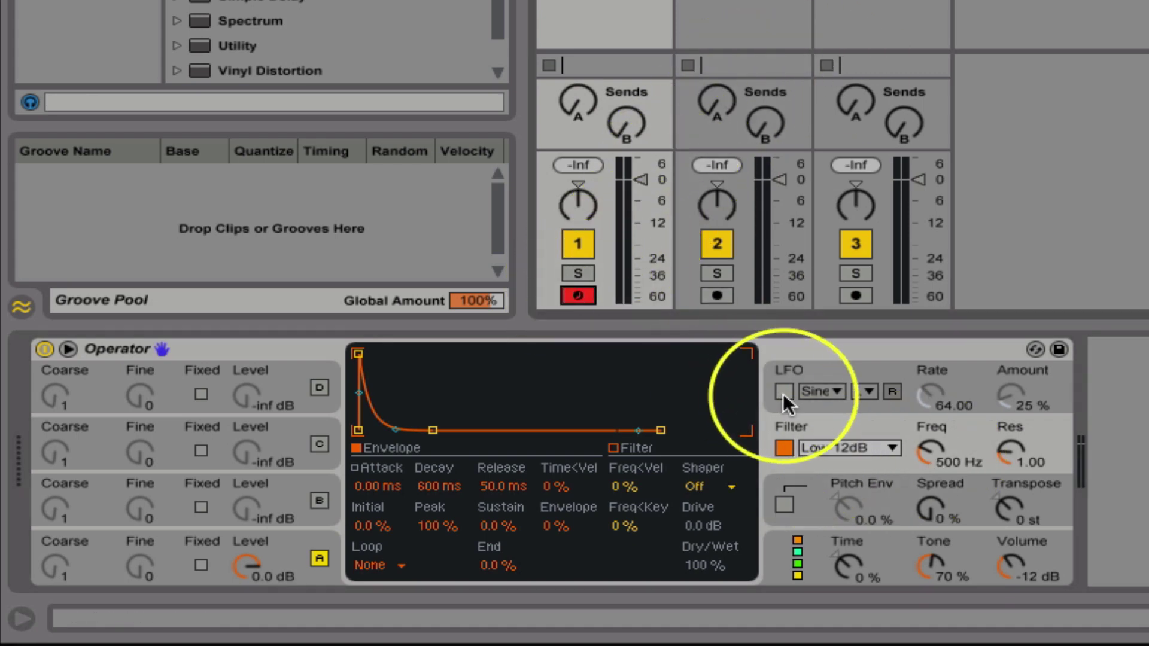
left_click_drag(934, 451, 934, 479)
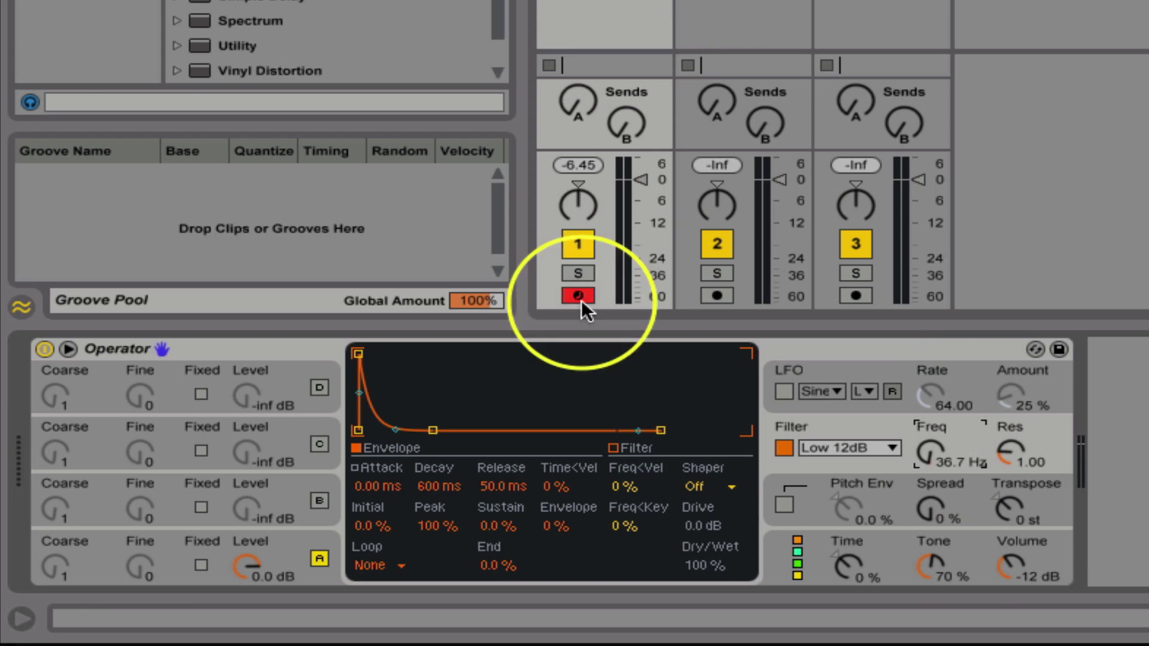
left_click(783, 448)
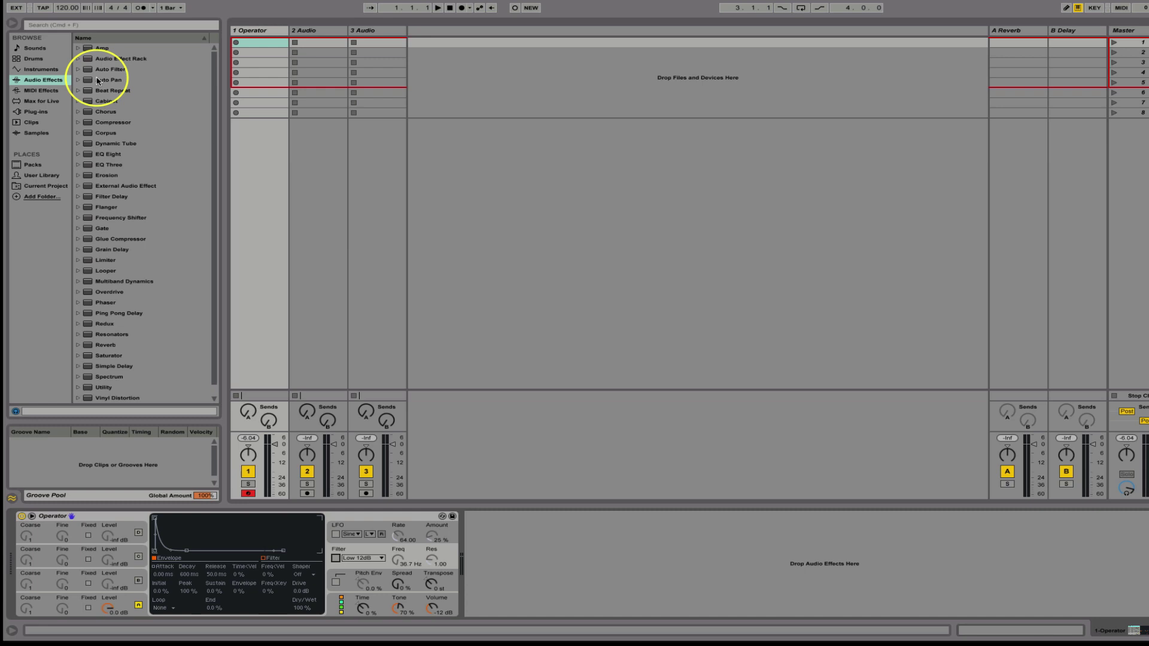
Add Auto Filter after Operator and place an empty MIDI clip in the track's first slot
left_click_drag(87, 70, 514, 530)
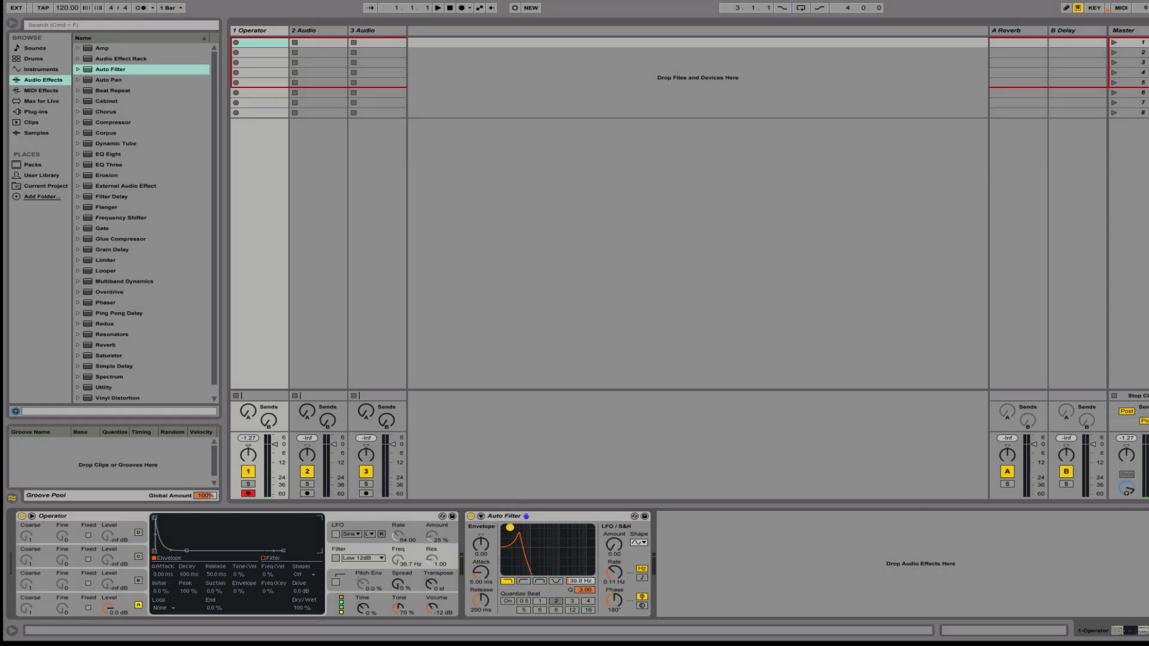
left_click_drag(407, 523, 257, 48)
Make a 4-bar loop clip with one G#3 note from 1.1.1 to 5.1.1
double_click(257, 42)
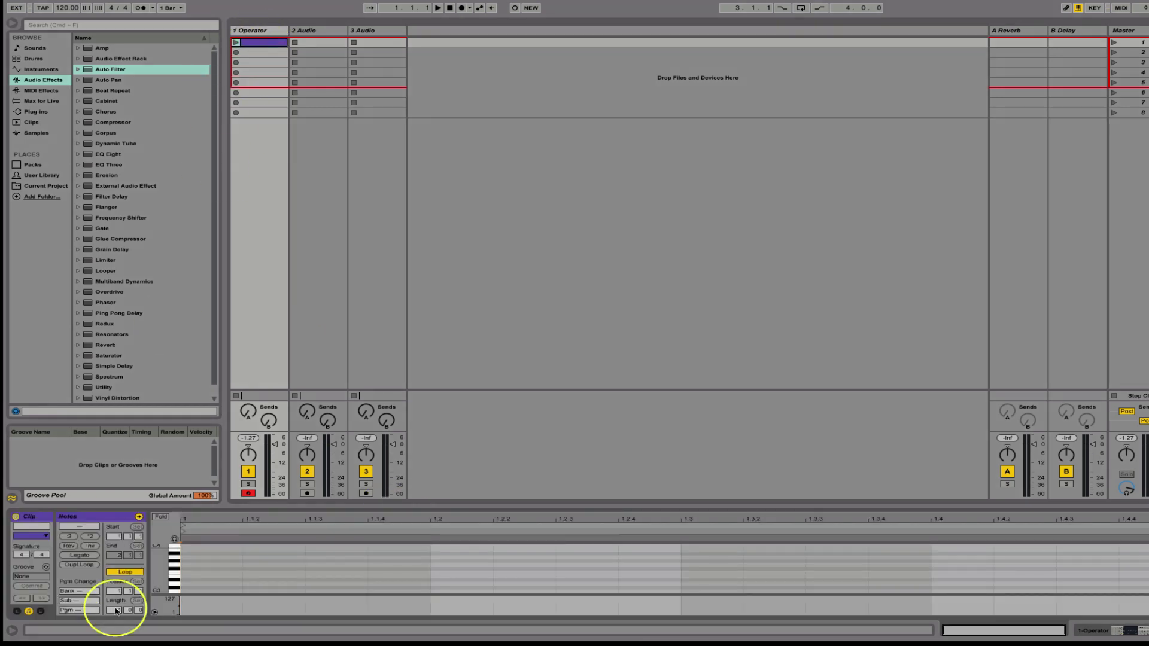
double_click(191, 562)
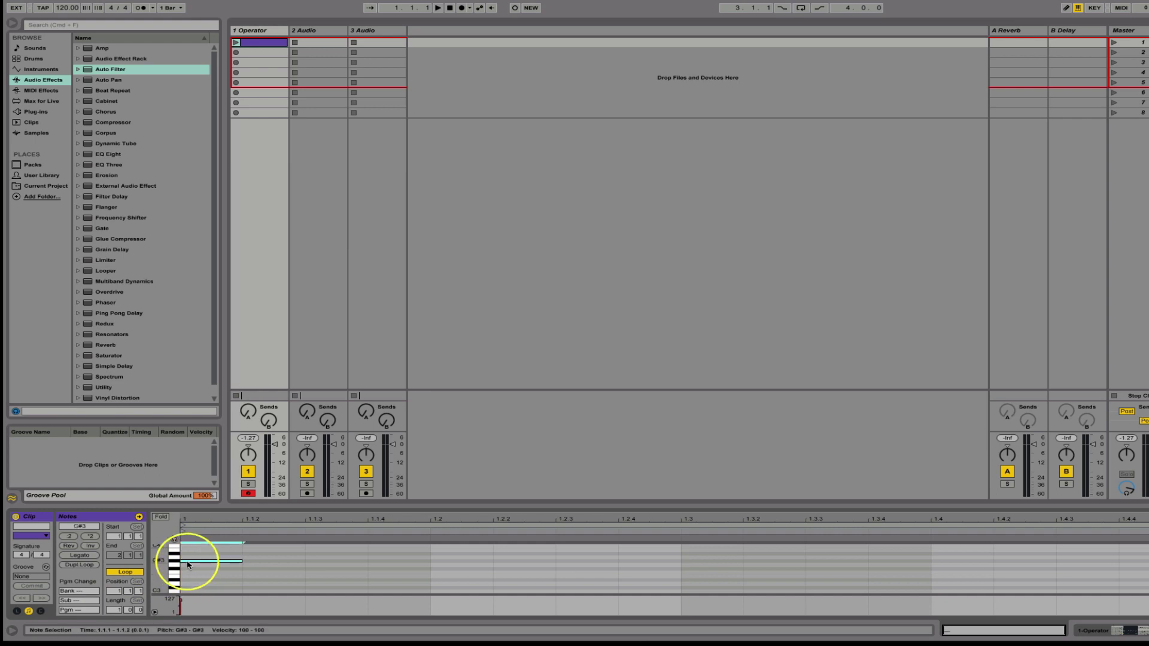
left_click_drag(242, 560, 1147, 565)
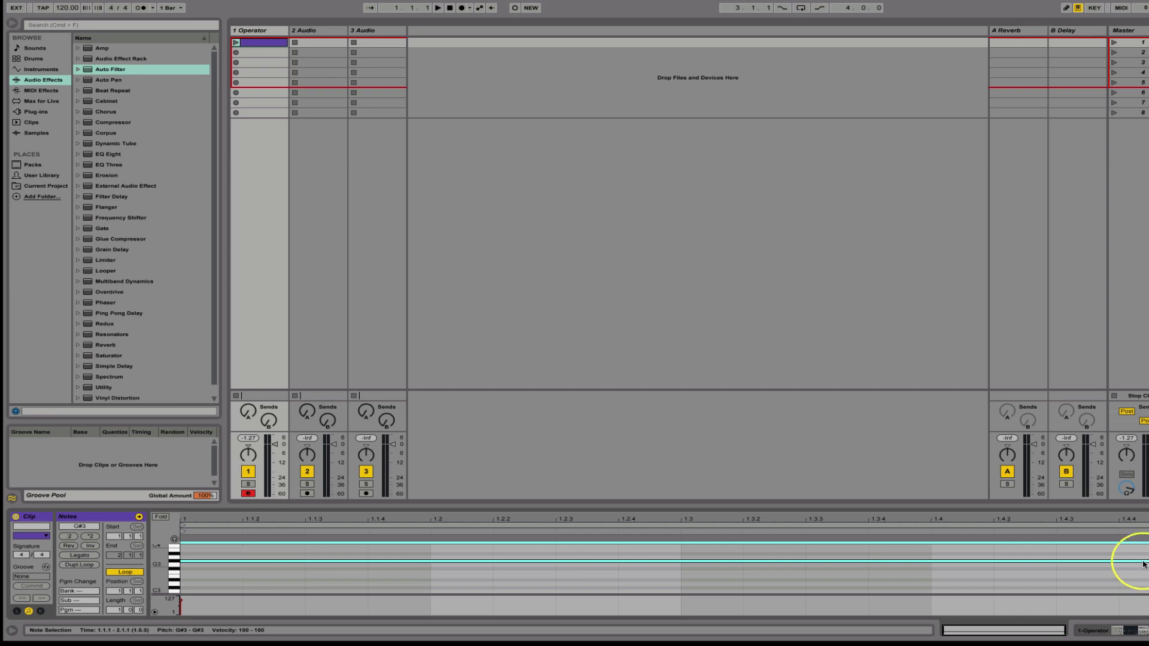
left_click(1134, 525)
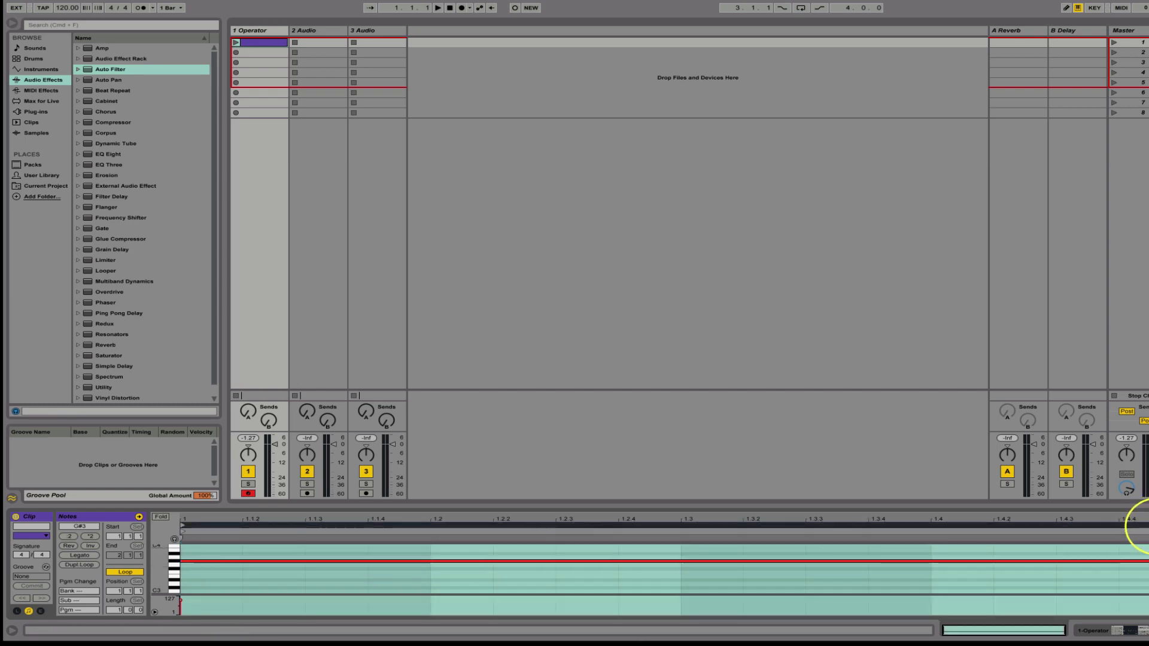
left_click(114, 610)
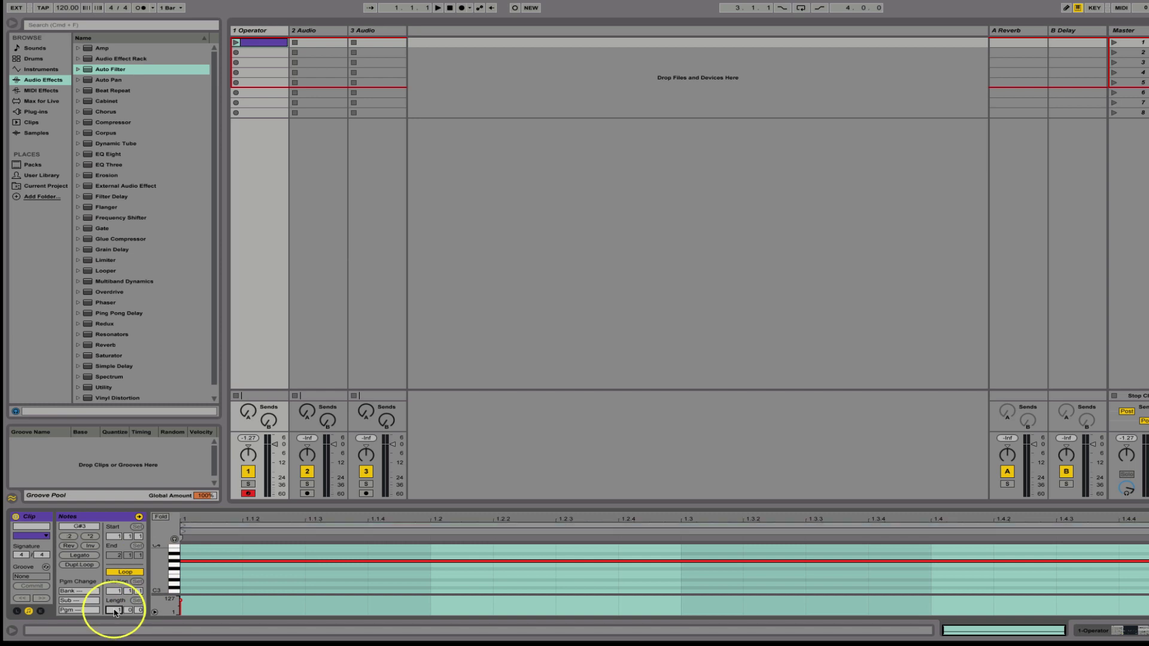
type("4")
key("Return")
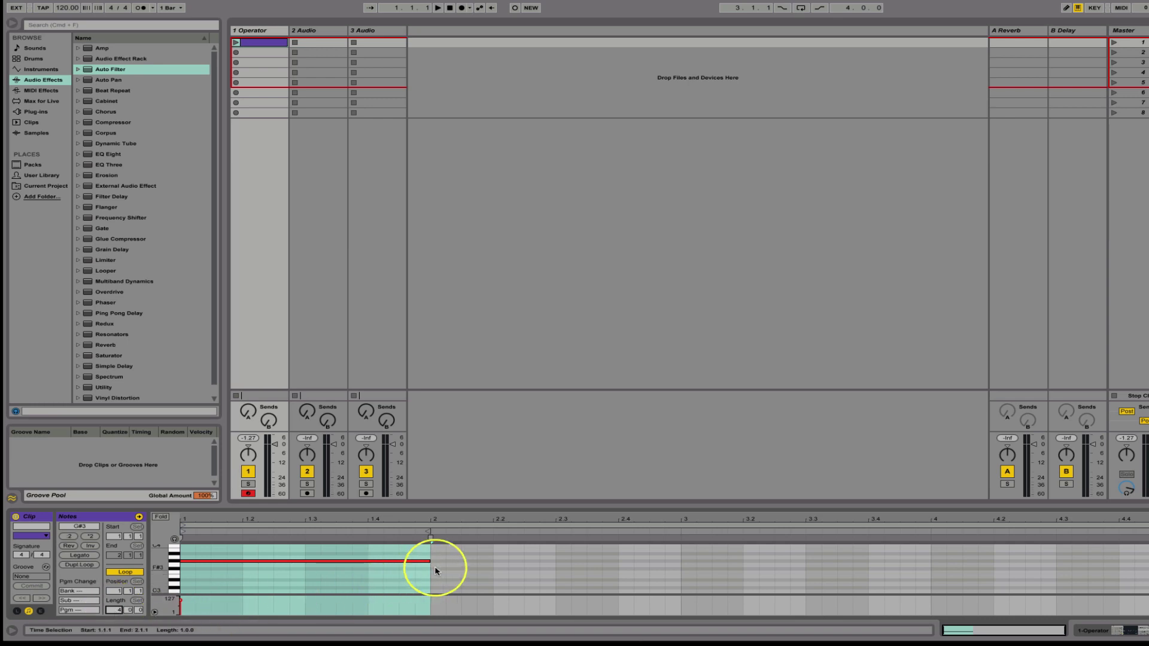
left_click_drag(429, 561, 1148, 564)
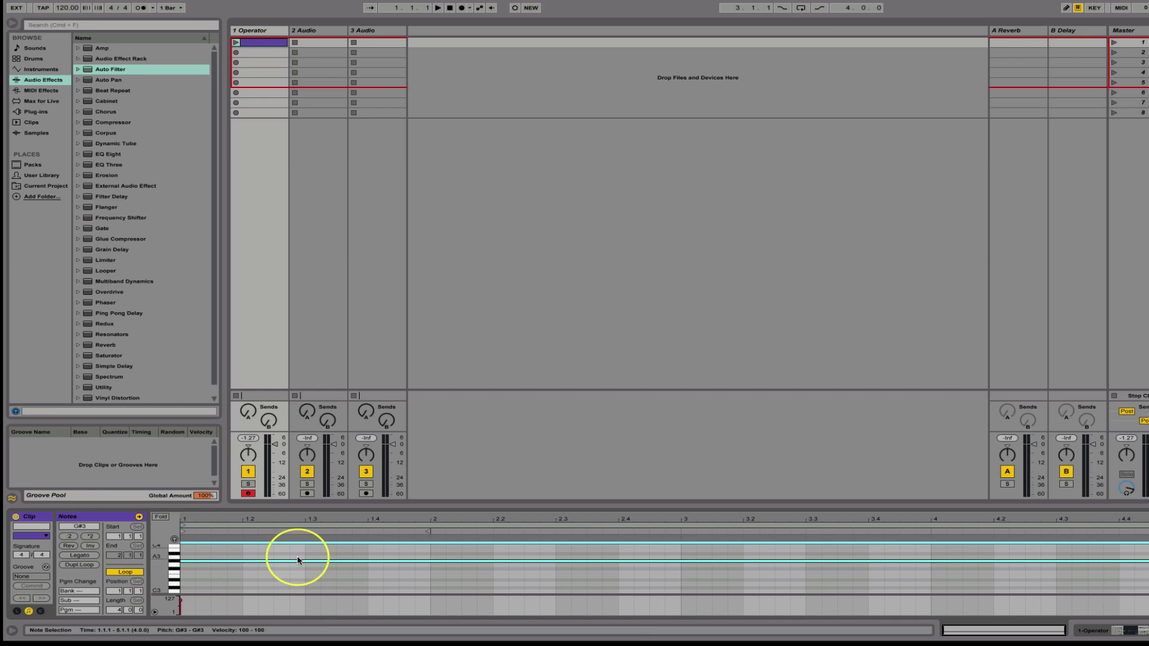
Show the G#3 clip's Auto Filter Frequency envelope in Clip View
left_click(264, 33)
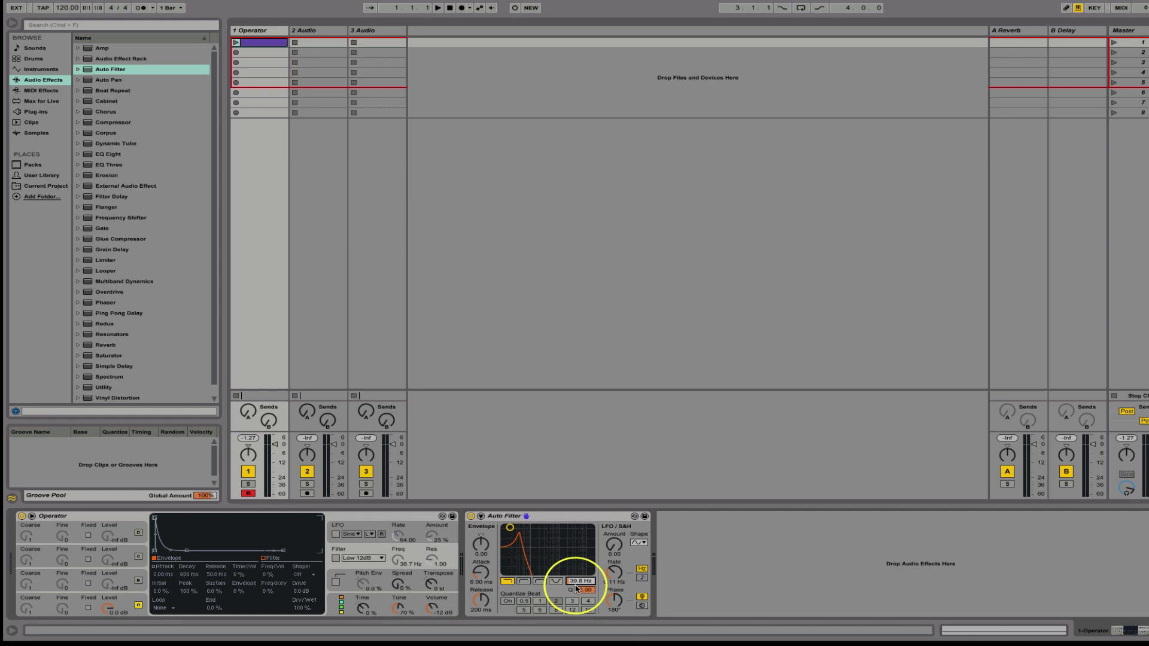
left_click(255, 46)
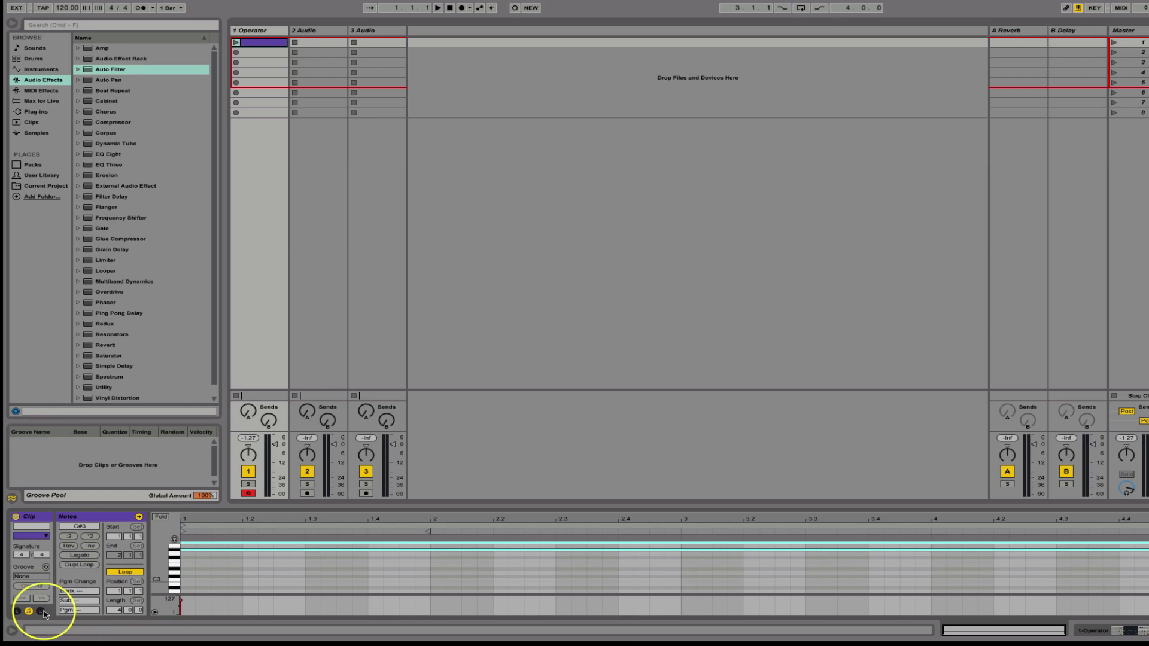
left_click(41, 611)
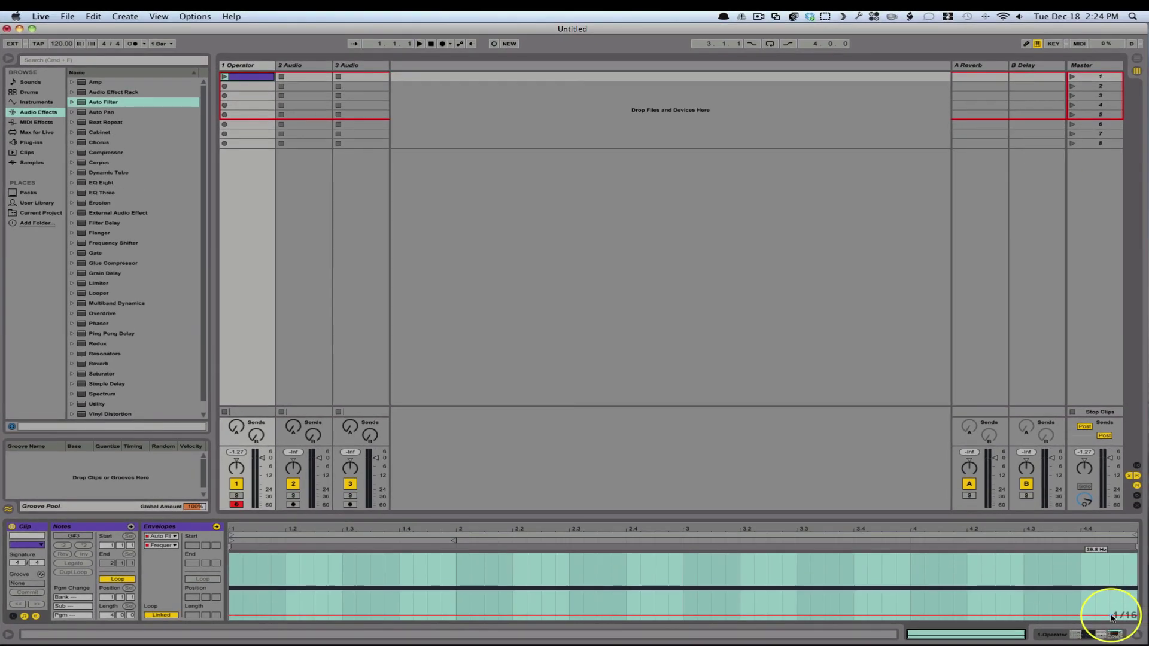
Draw a rising Auto Filter Frequency ramp from 48.6 Hz at the clip start to high at its end
left_click_drag(1141, 611, 1107, 617)
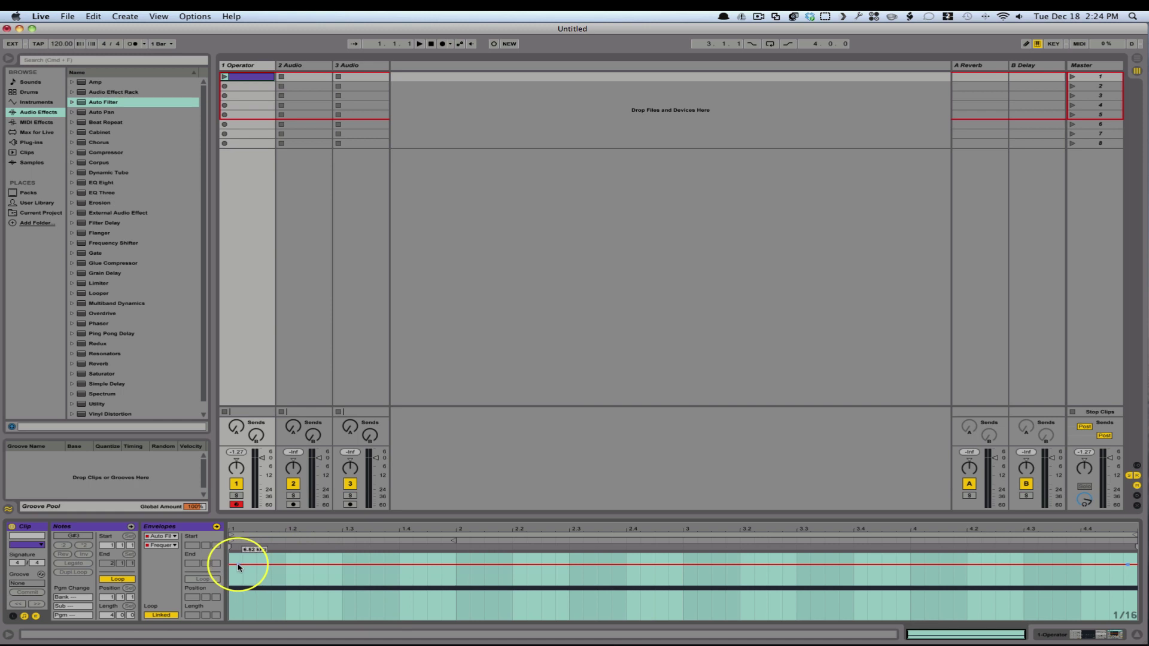
left_click_drag(238, 564, 238, 609)
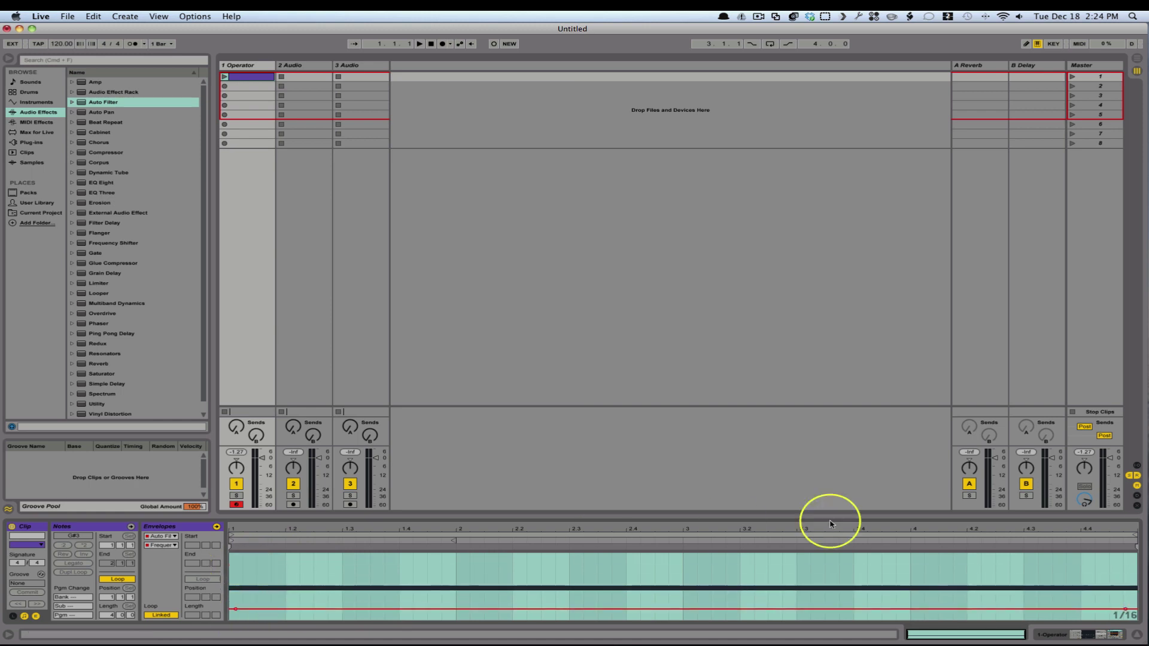
left_click_drag(1121, 609, 1108, 565)
left_click(1126, 610)
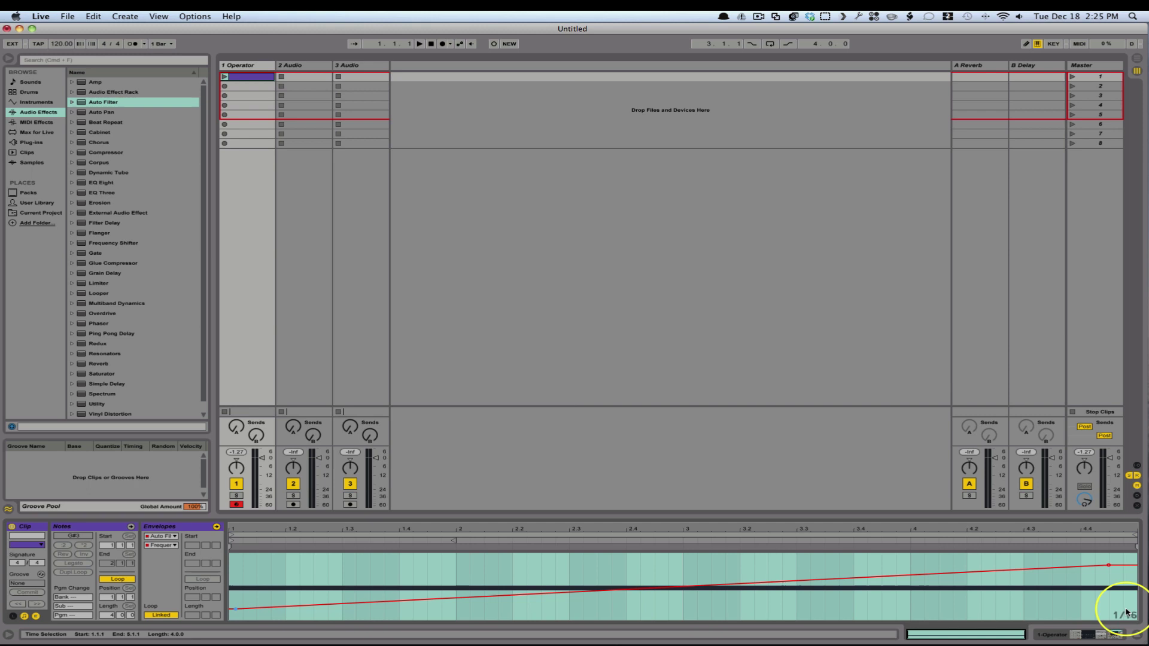
left_click_drag(1111, 568, 1134, 555)
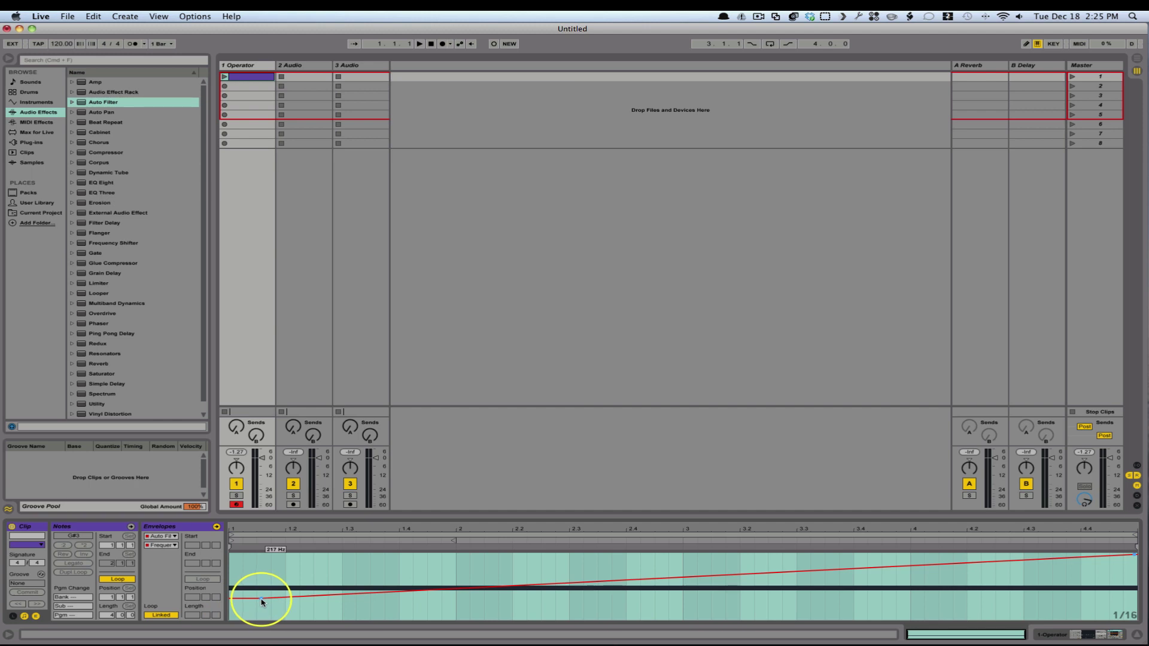
left_click_drag(261, 598, 232, 616)
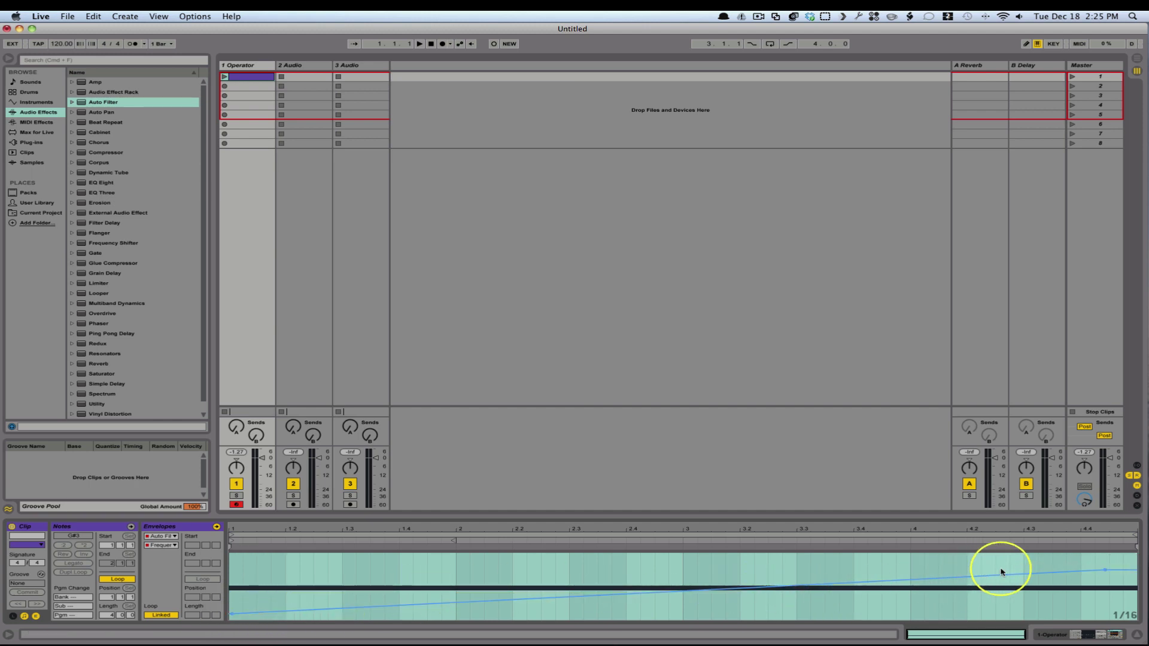
mouse_move(1106, 573)
left_click_drag(1107, 572, 1103, 569)
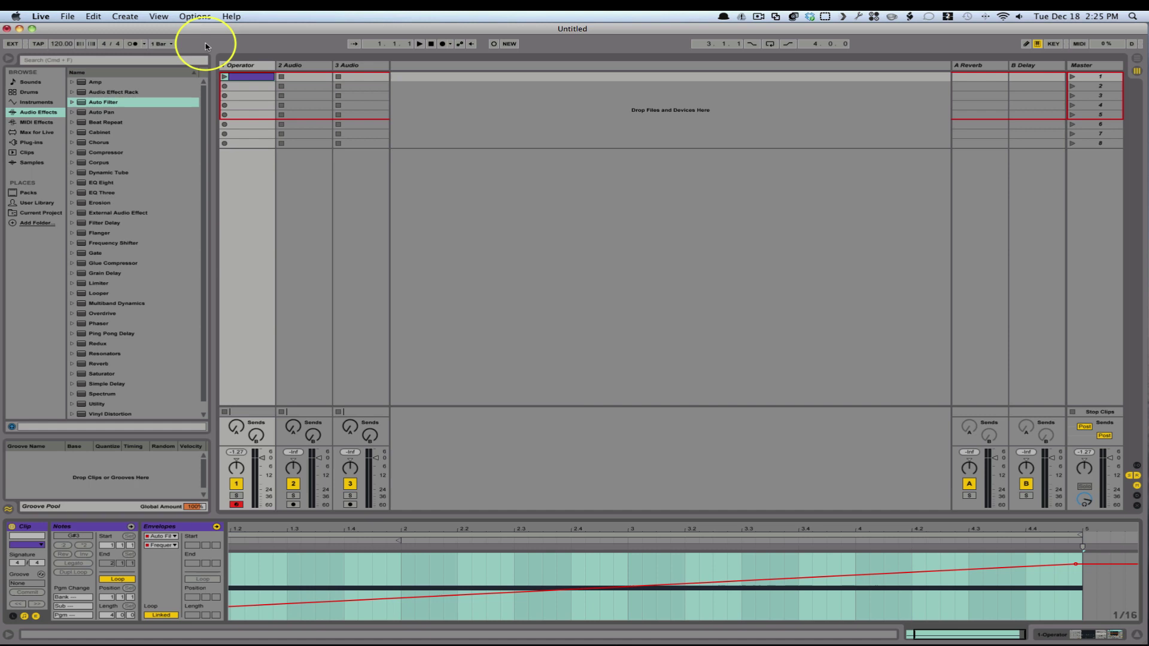
Add a Chorus after Auto Filter on the Operator track
left_click(224, 77)
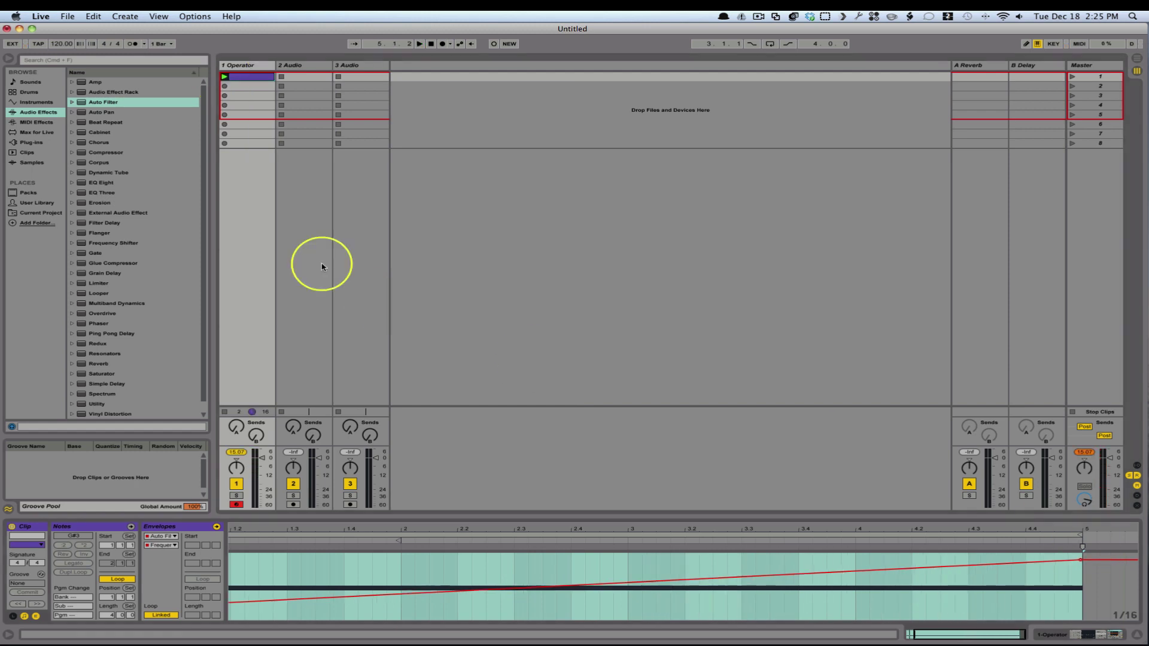
left_click(239, 66)
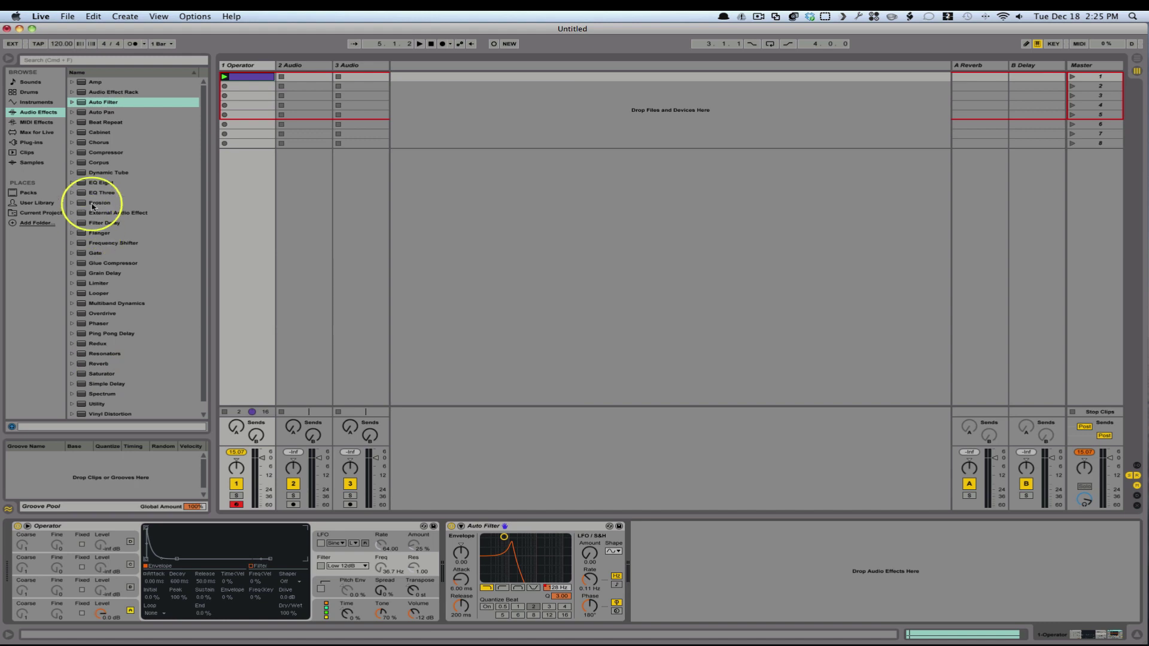
left_click_drag(82, 144, 671, 576)
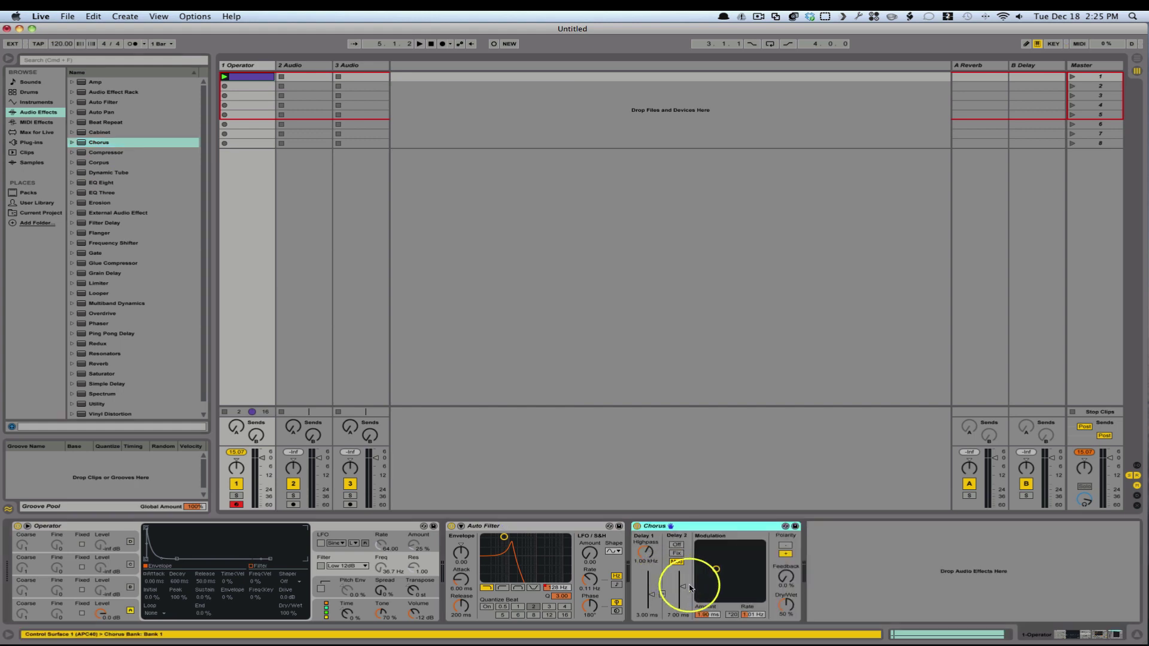
Audition the chain, then set Chorus Dry/Wet to 33%
key("space")
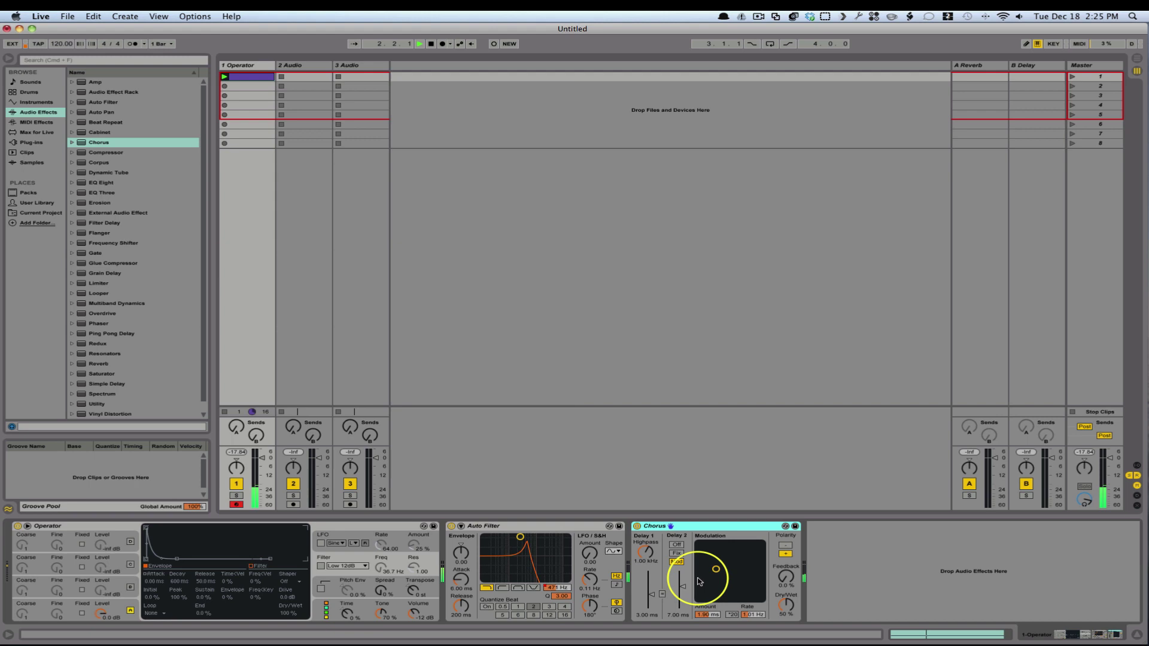
key("space")
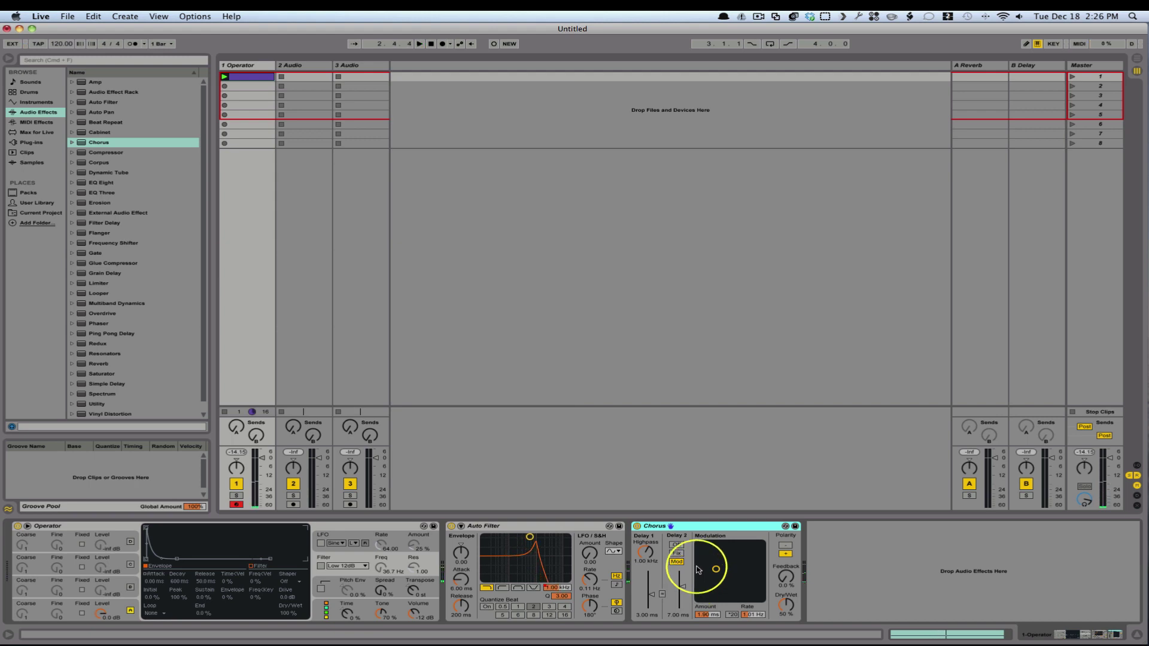
left_click(785, 606)
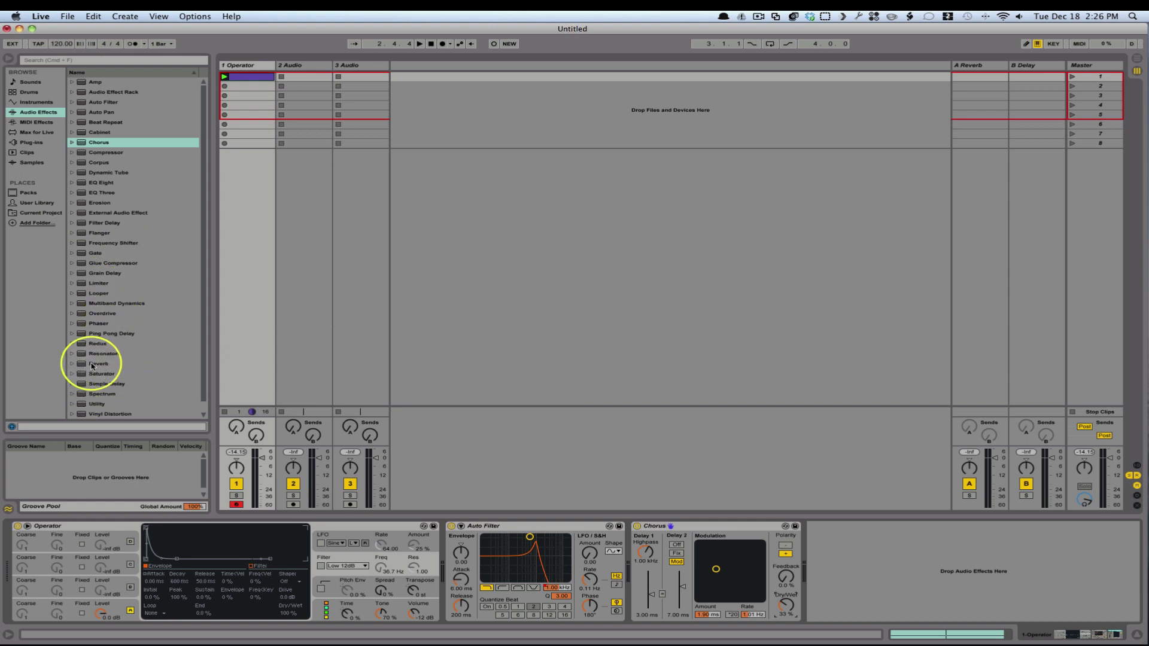
Insert Reverb after Chorus and play the noise through the chain
mouse_move(82, 367)
left_mouse_down()
mouse_move(771, 617)
mouse_move(879, 535)
mouse_move(844, 553)
left_mouse_up()
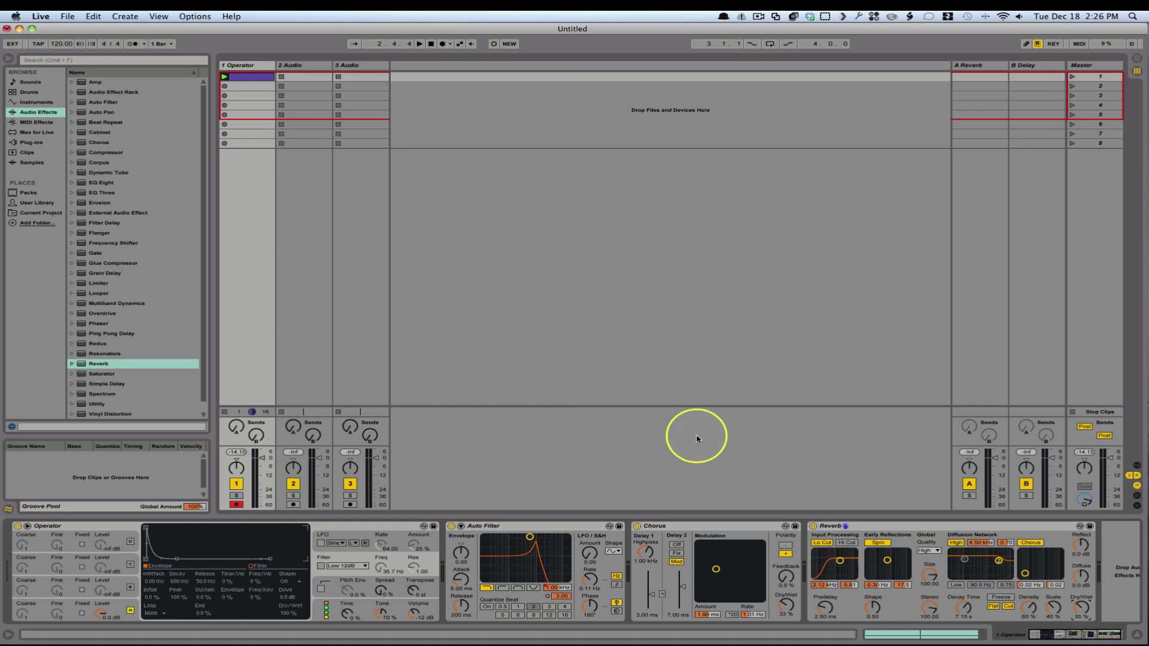
key("space")
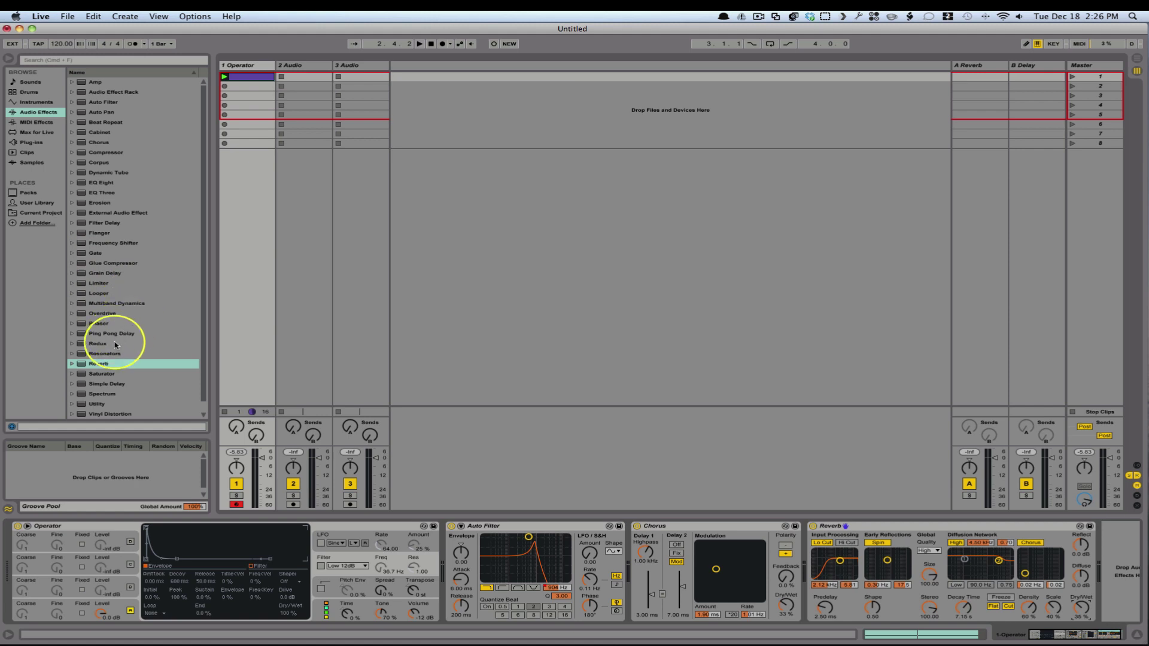
Insert Ping Pong Delay between Chorus and Reverb with Dry/Wet at 32%
left_click(111, 385)
left_click_drag(122, 392, 172, 379)
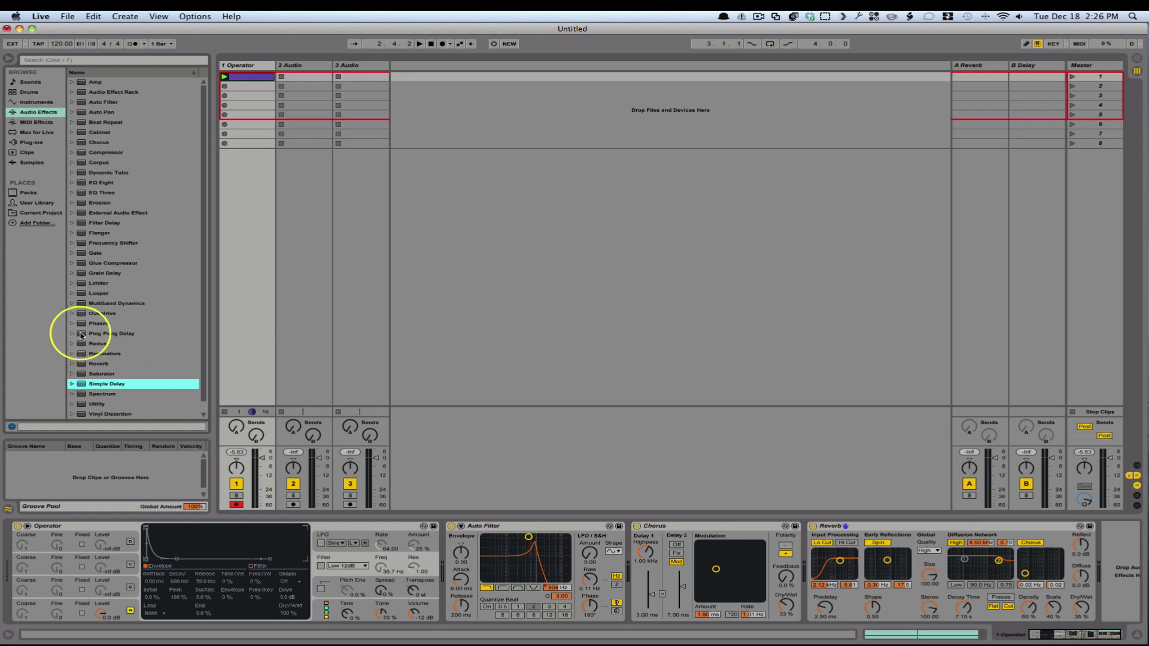
mouse_move(78, 335)
left_mouse_down()
mouse_move(628, 396)
mouse_move(764, 426)
mouse_move(814, 464)
mouse_move(809, 571)
mouse_move(814, 556)
left_mouse_up()
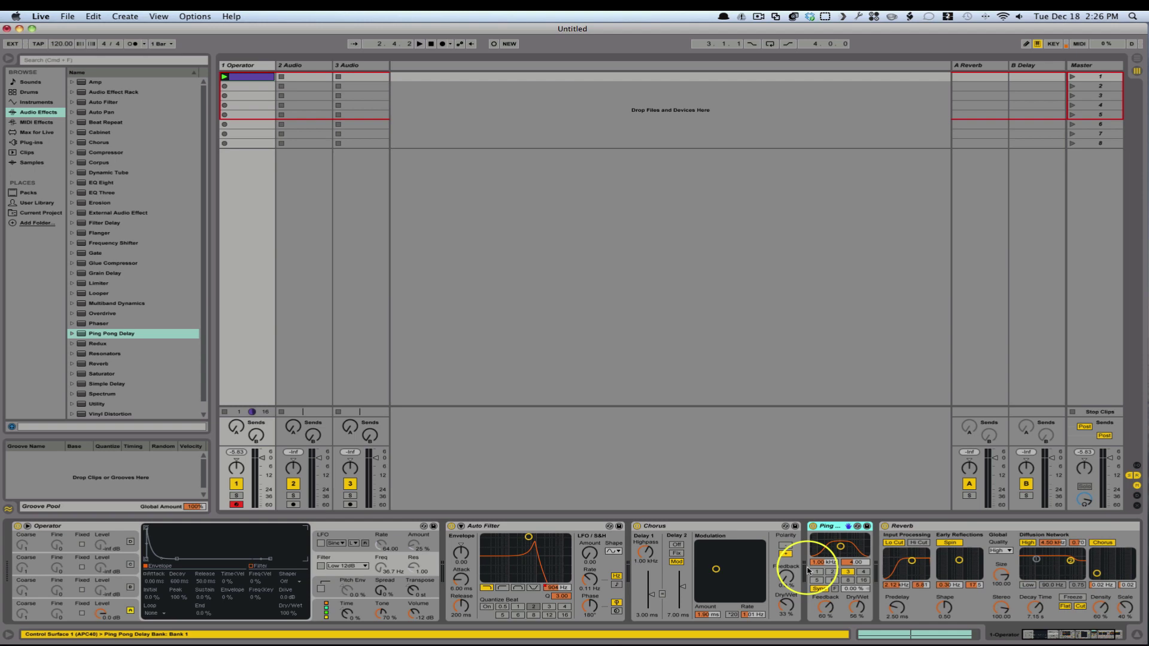
left_click_drag(858, 608, 857, 613)
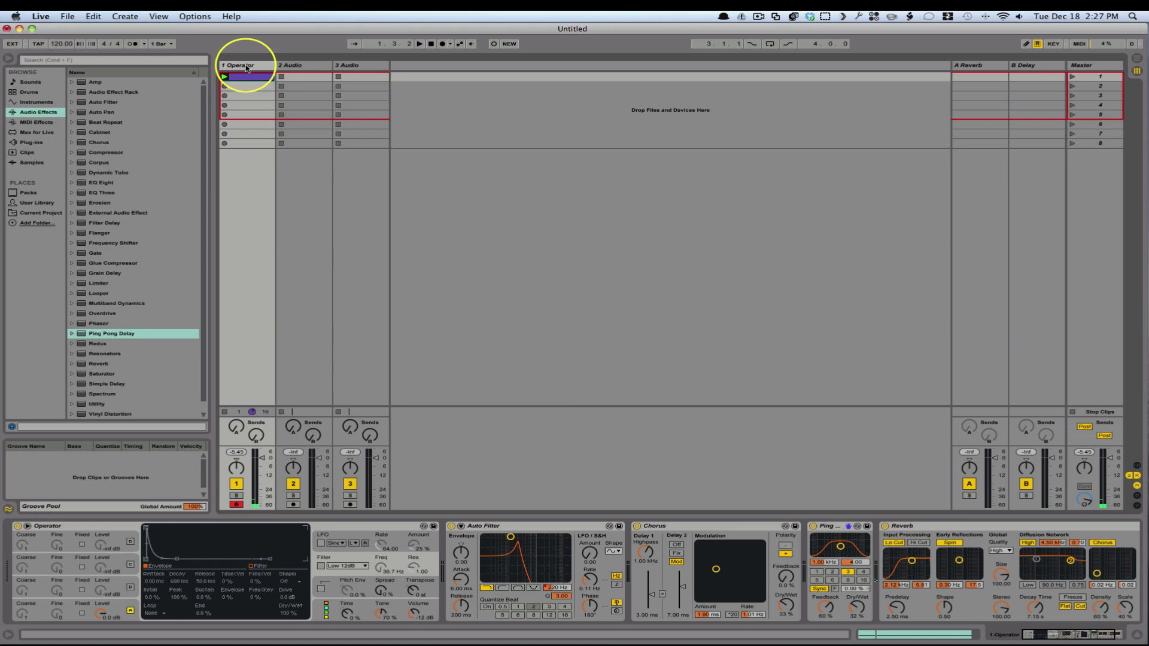
Drag the Auto Filter Frequency envelope line lower, then return to Device View
left_click(247, 77)
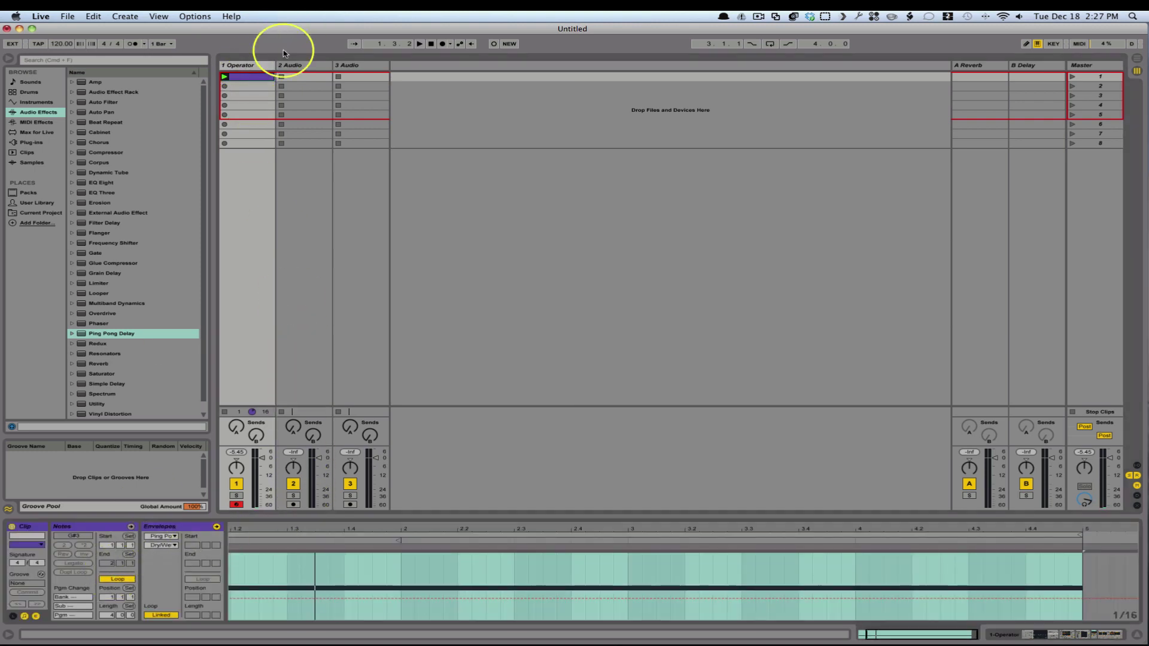
left_click(249, 65)
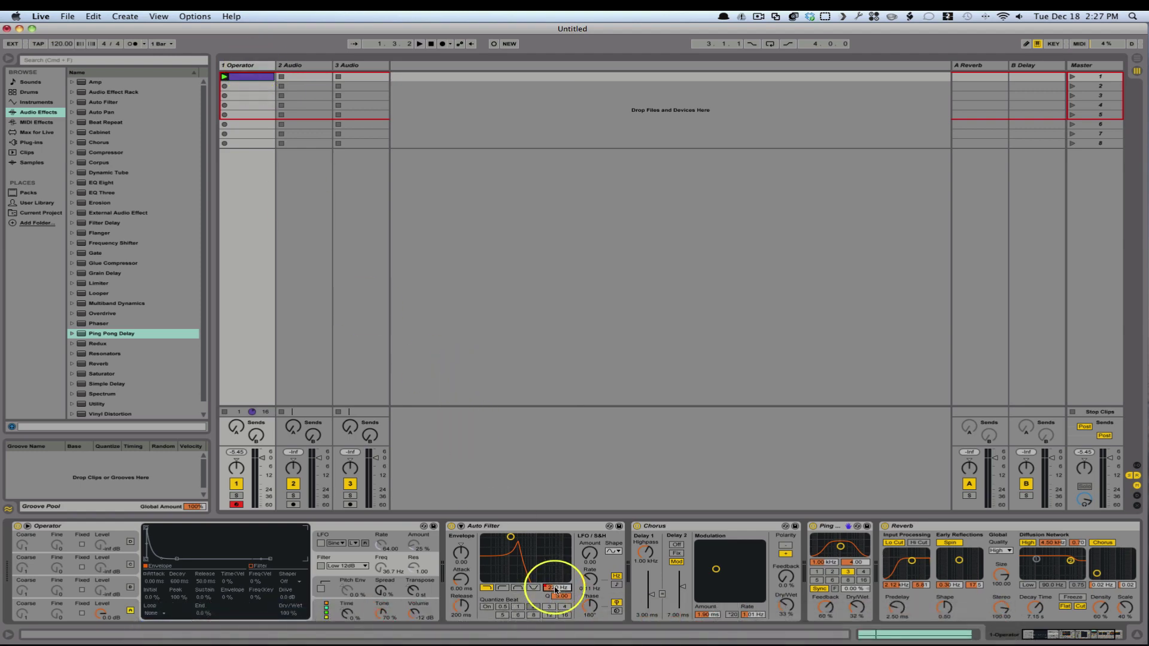
left_click(250, 78)
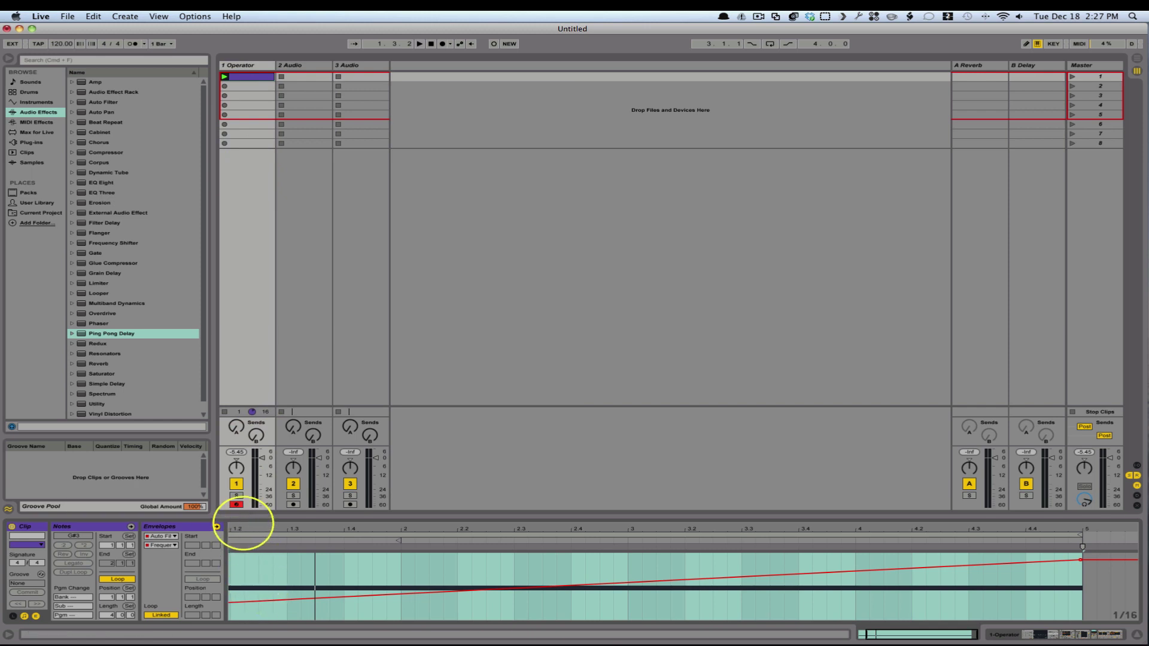
mouse_move(263, 607)
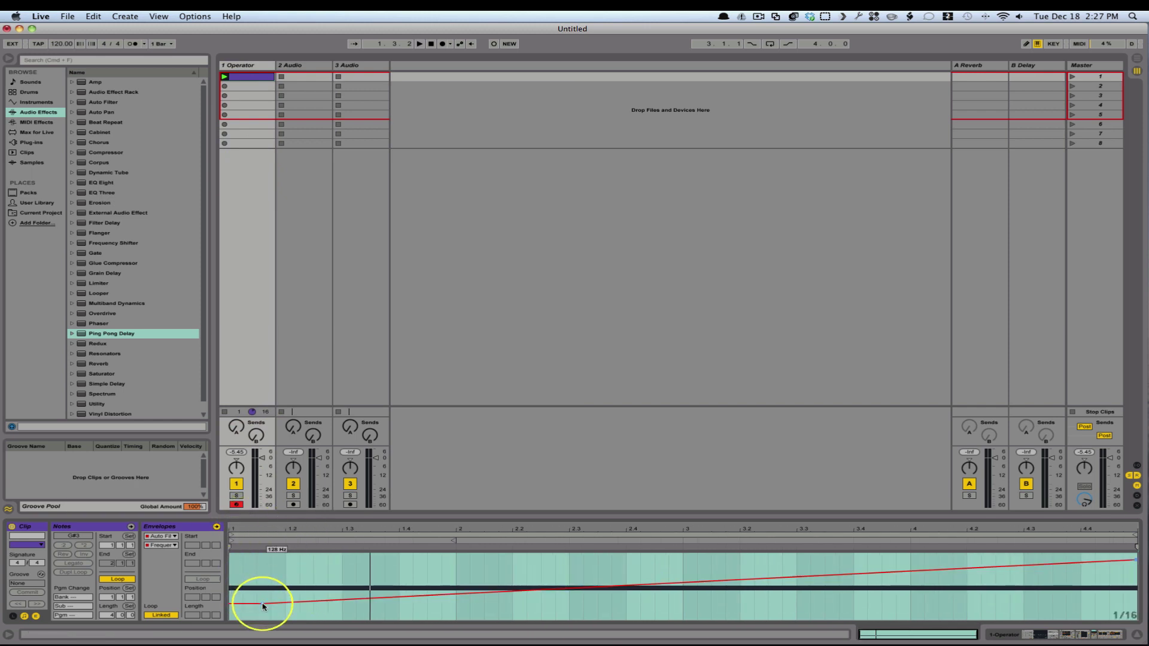
left_click_drag(264, 607, 263, 618)
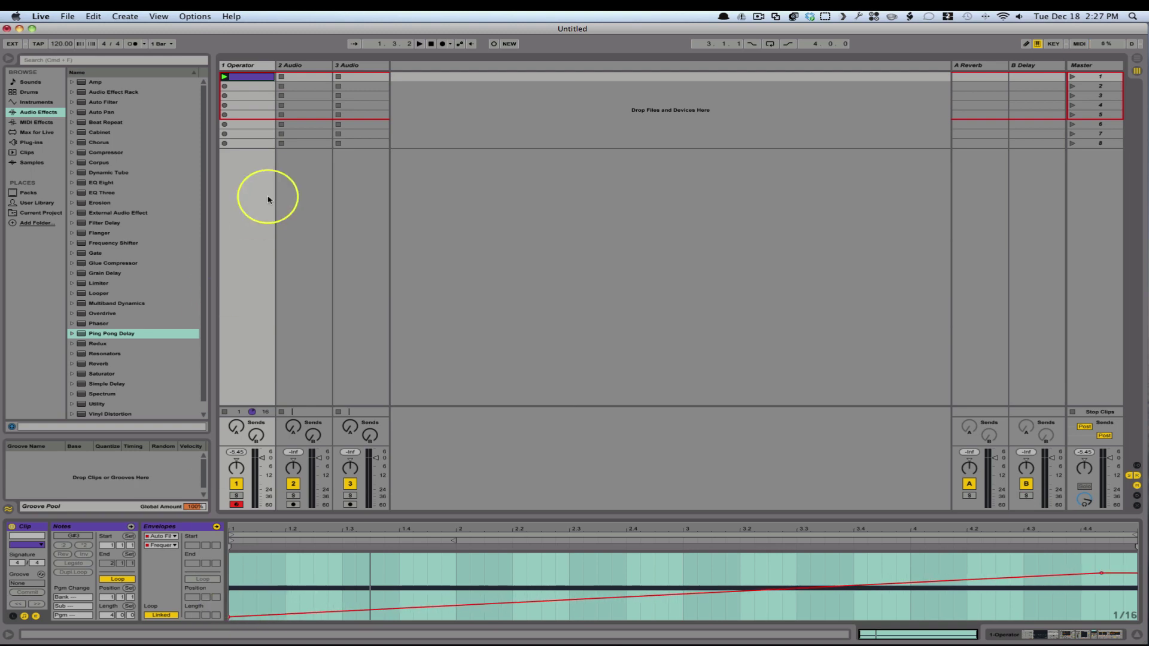
left_click(245, 67)
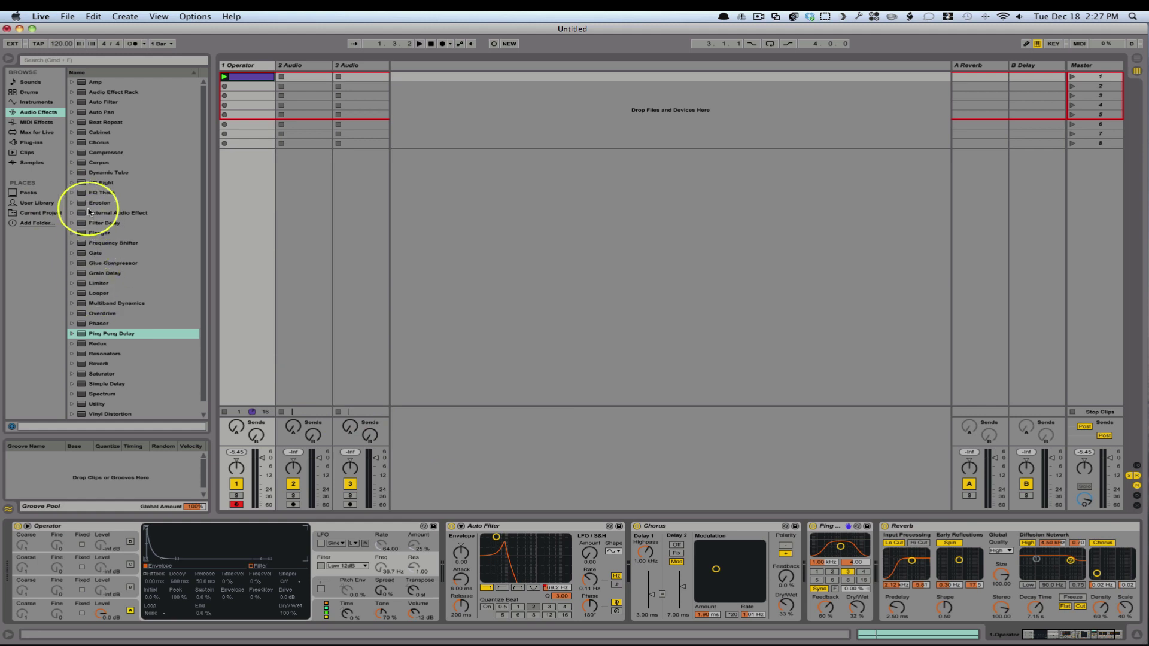
Add an EQ Eight at the end of the Operator track's chain, after the Reverb
left_click(82, 184)
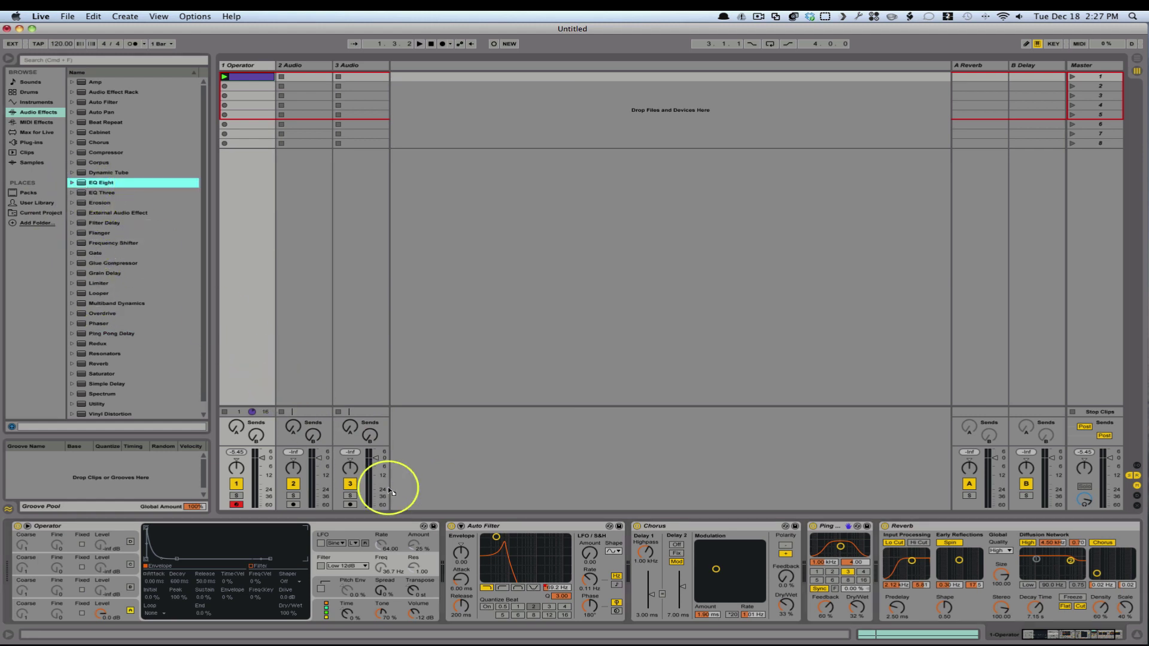
left_click_drag(389, 490, 1096, 593)
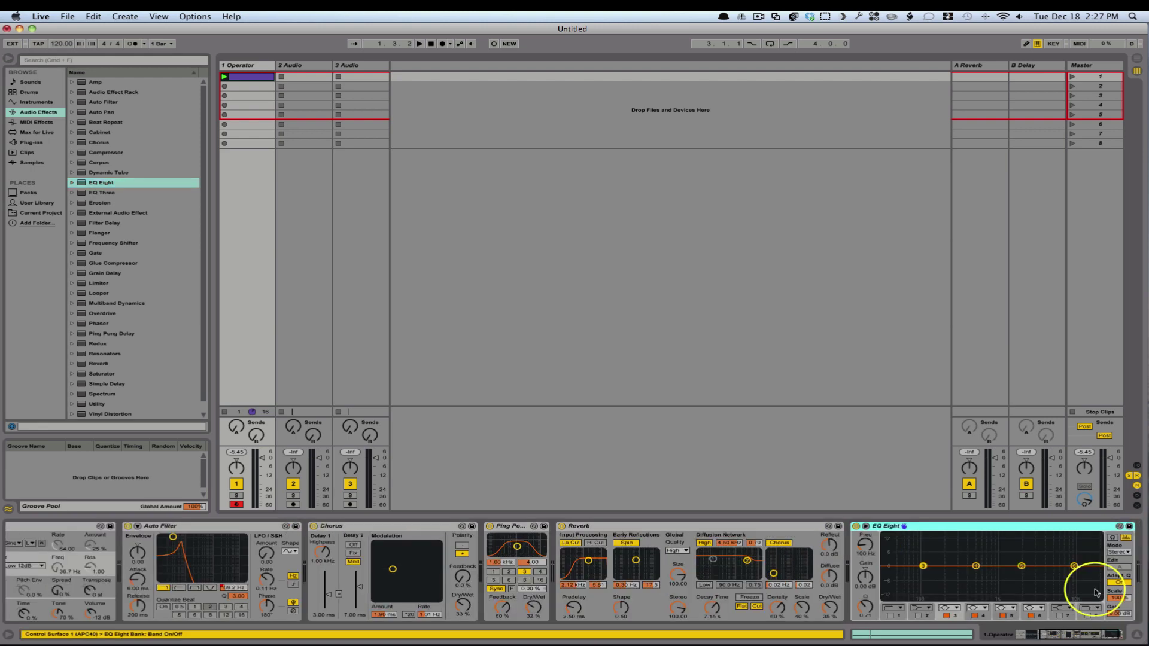
left_click(892, 609)
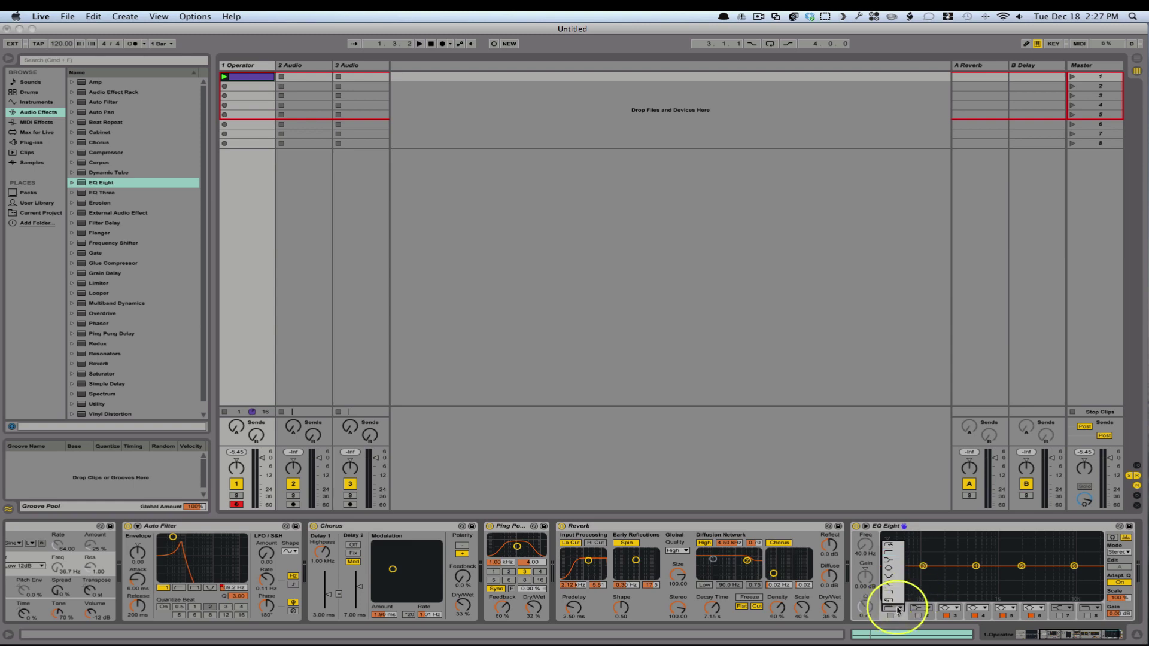
left_click(889, 556)
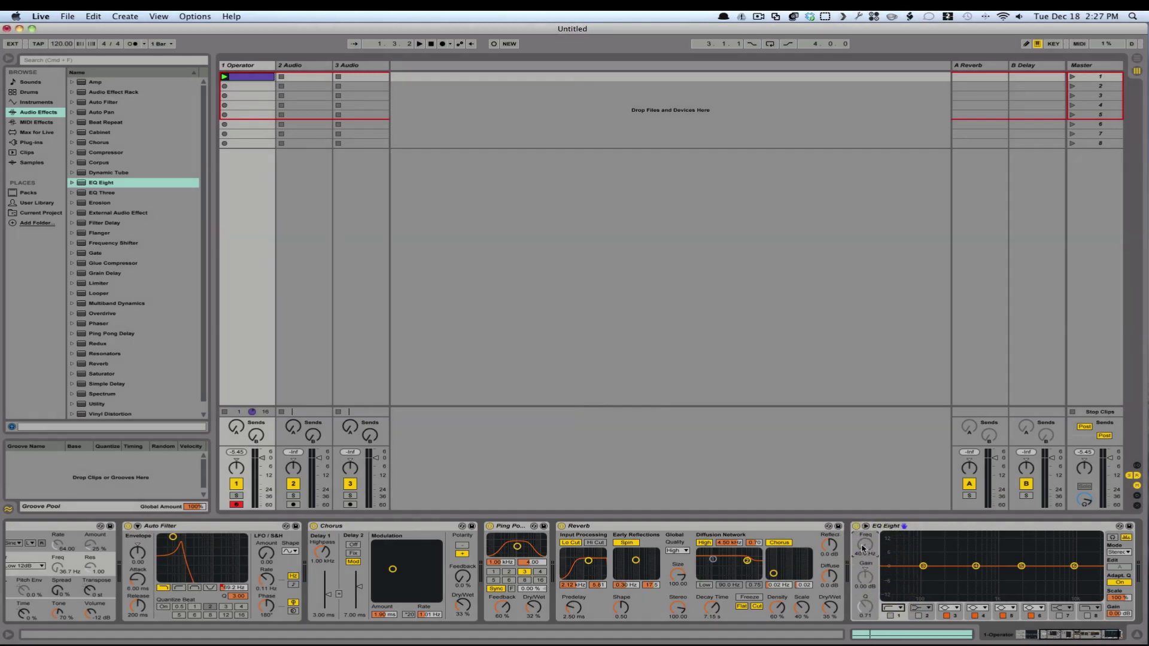
Enable EQ band 1 as a steep low cut at about 108 Hz, then open the Operator clip
left_click(890, 616)
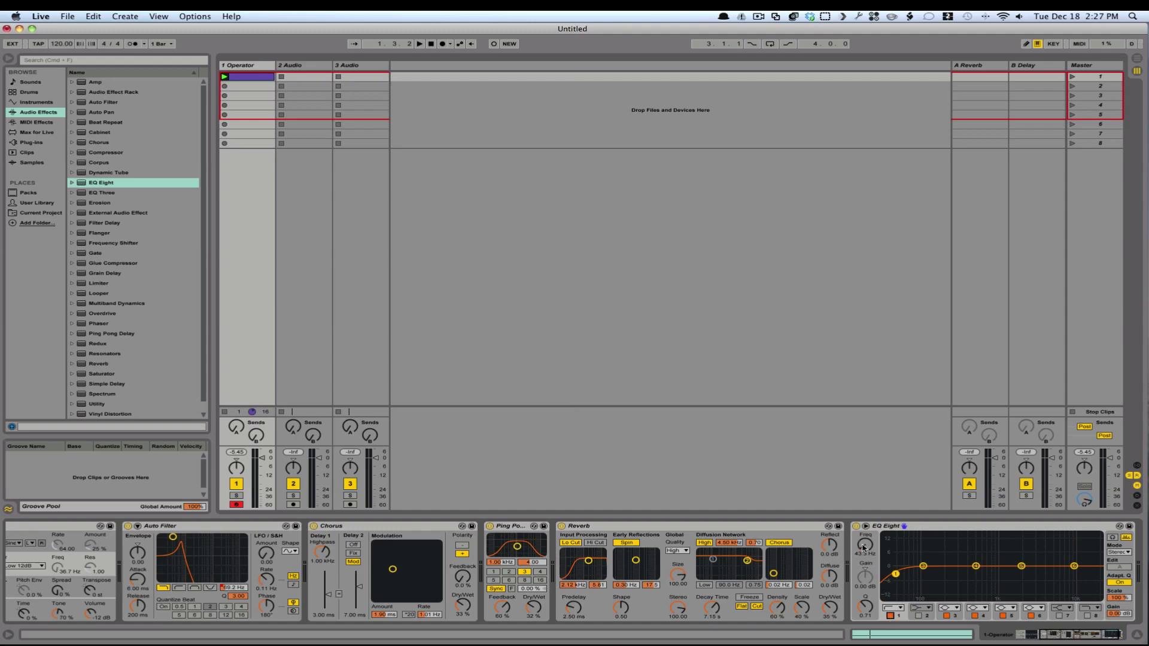
left_click_drag(864, 546, 865, 538)
left_click(899, 609)
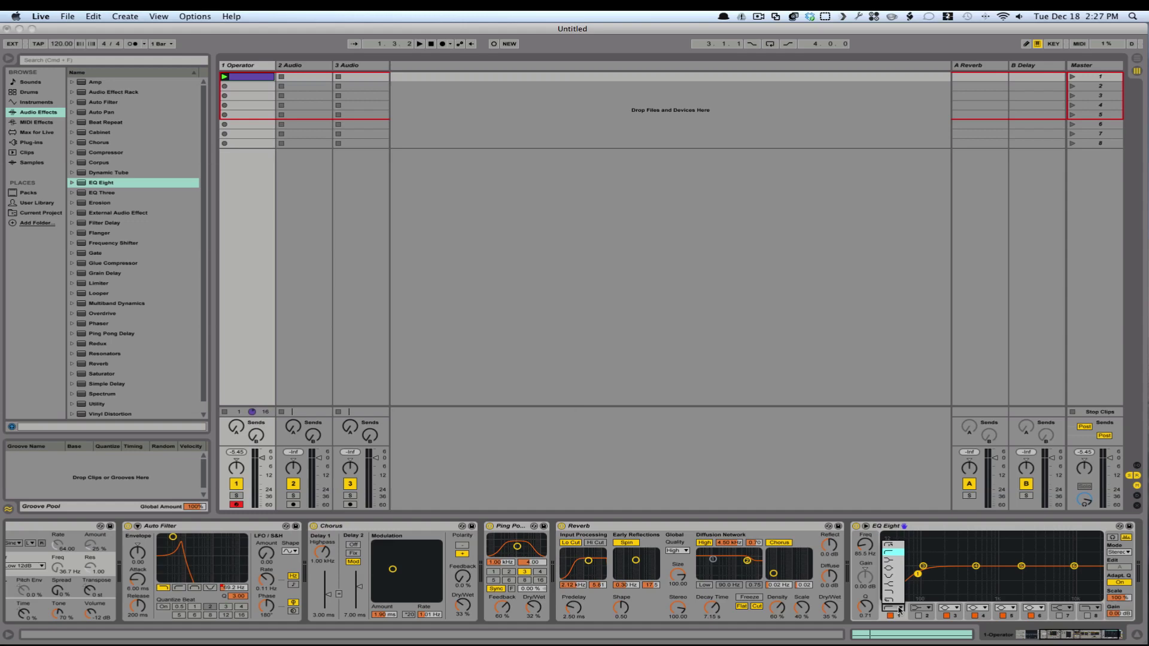
left_click(893, 550)
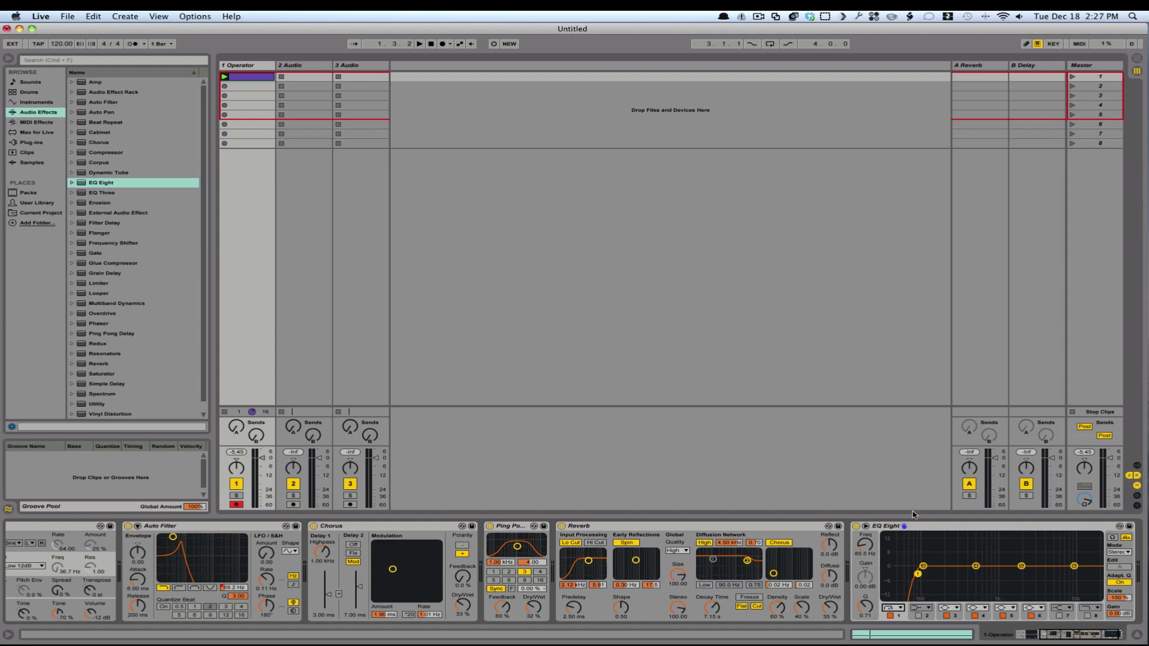
left_click_drag(917, 573, 923, 574)
left_click(237, 80)
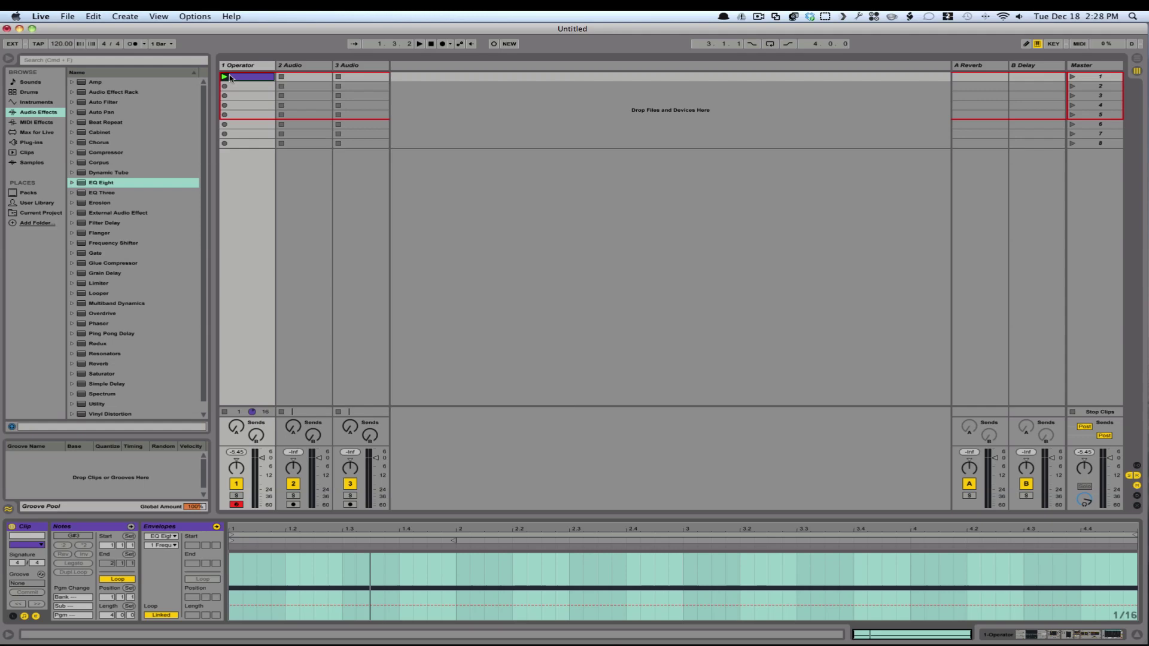
Turn off looping on the Operator clip, extend it to bar 5, and play it through the effects
left_click(119, 579)
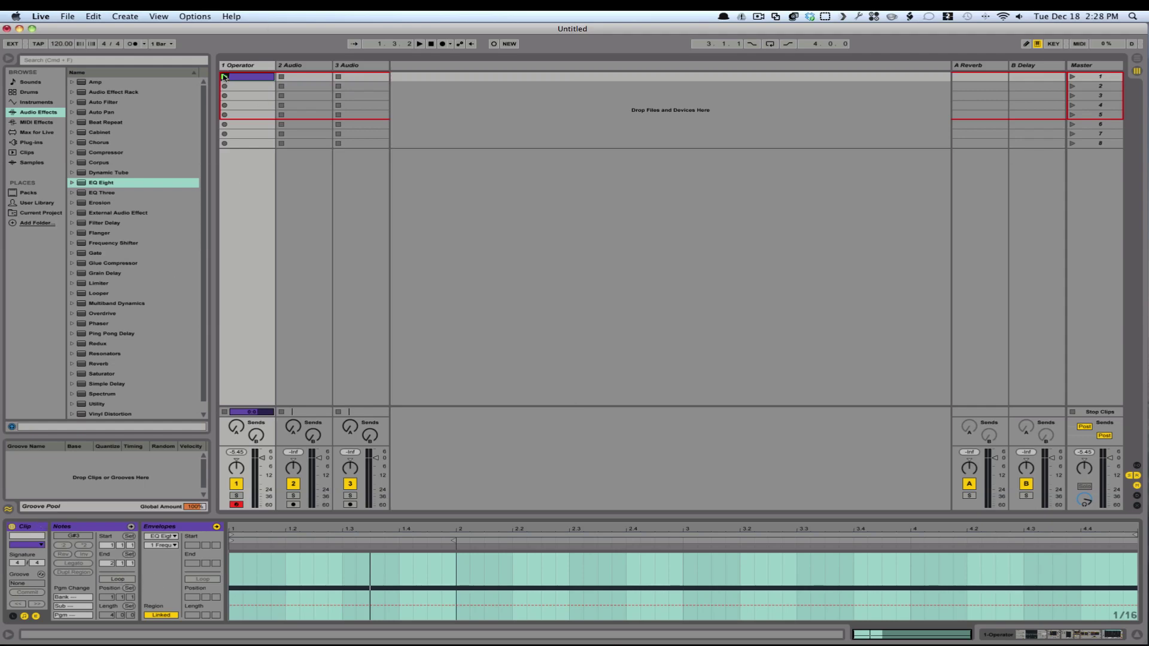
mouse_move(454, 541)
left_mouse_down()
mouse_move(1143, 524)
mouse_move(1037, 539)
left_mouse_up()
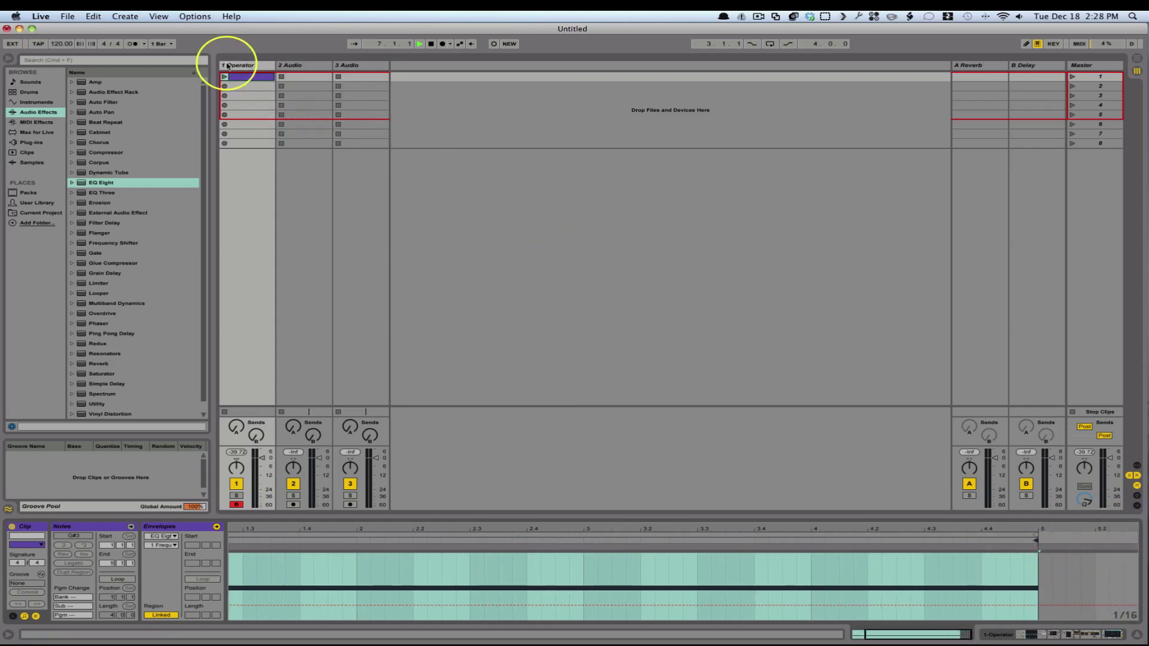
key("shift+Tab")
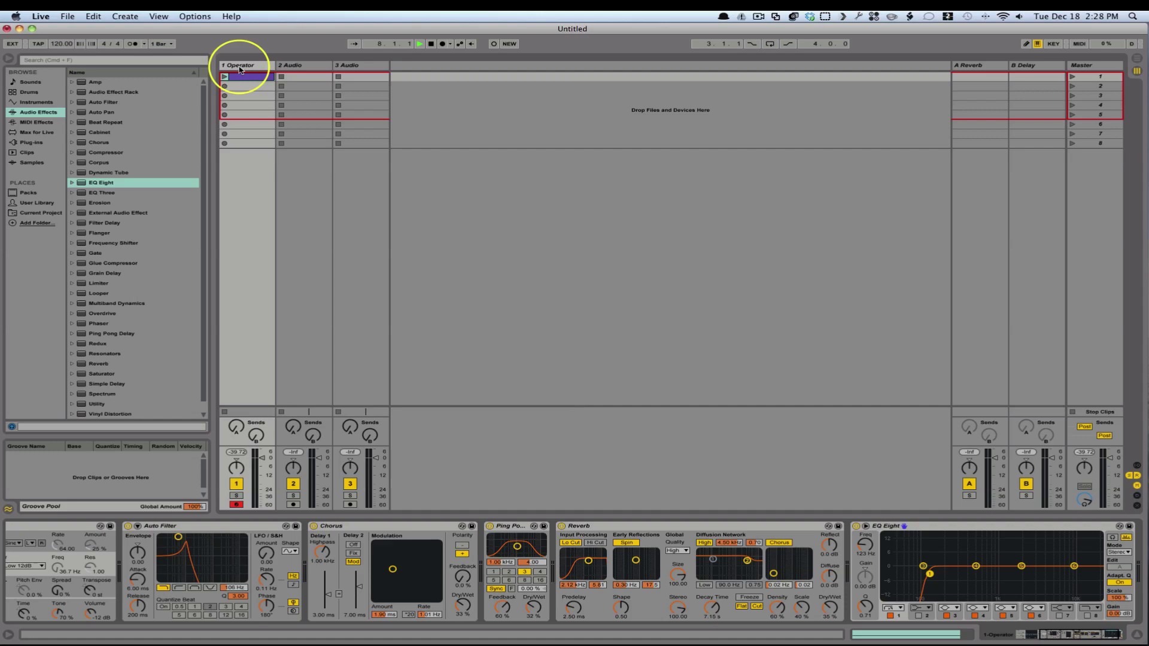
left_click(225, 77)
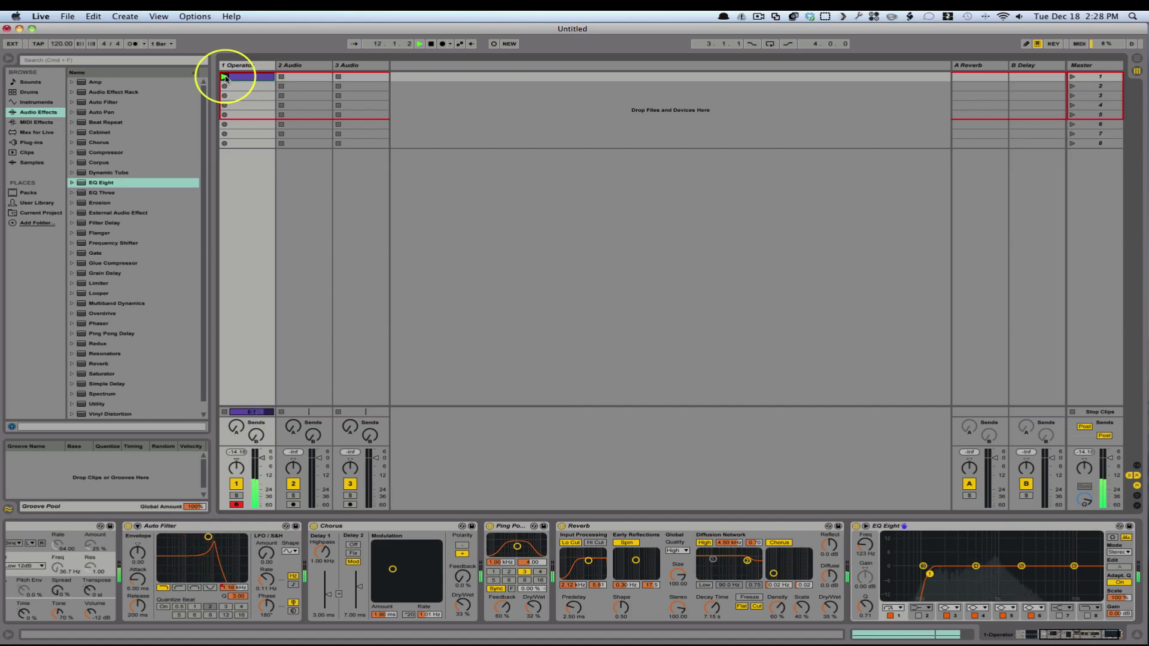
left_click(226, 78)
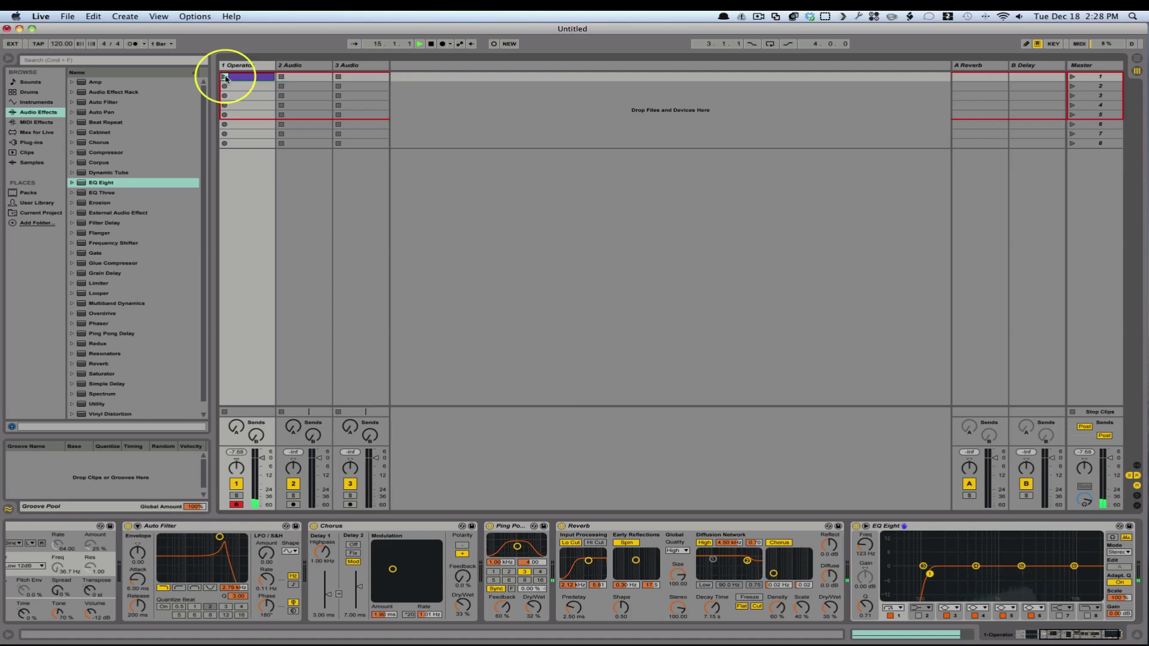
left_click(225, 78)
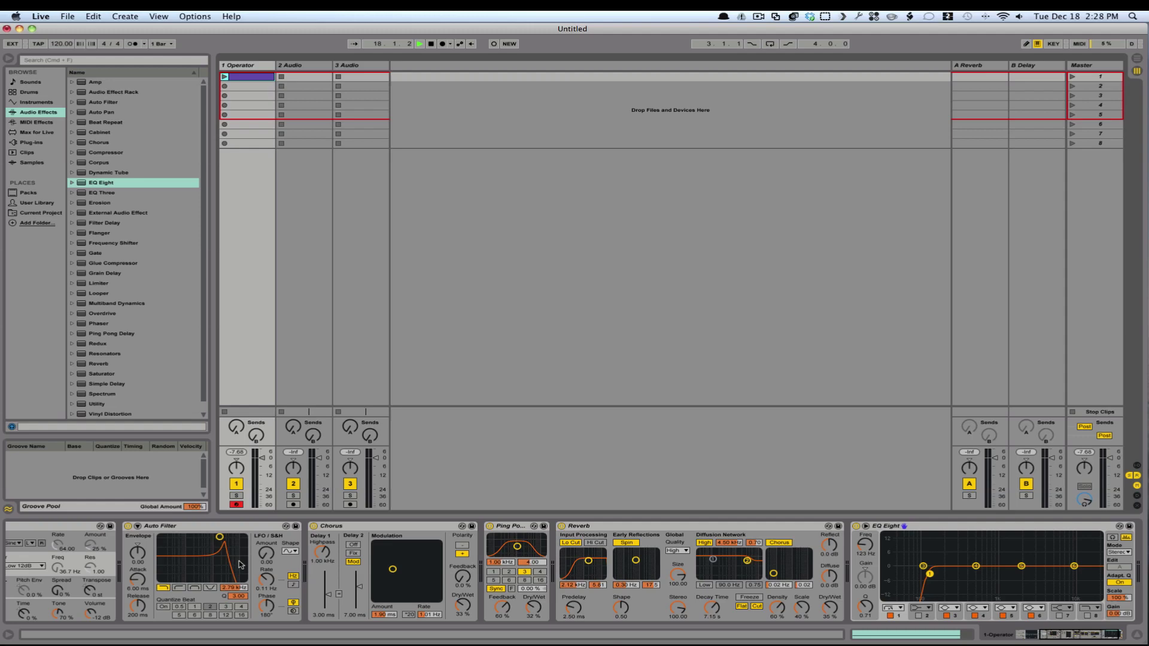
Audition Auto Filter LFO Amount and Rate during playback, ending at Rate 0.01 Hz and Amount 0.00
scroll(239, 564, "left", 5)
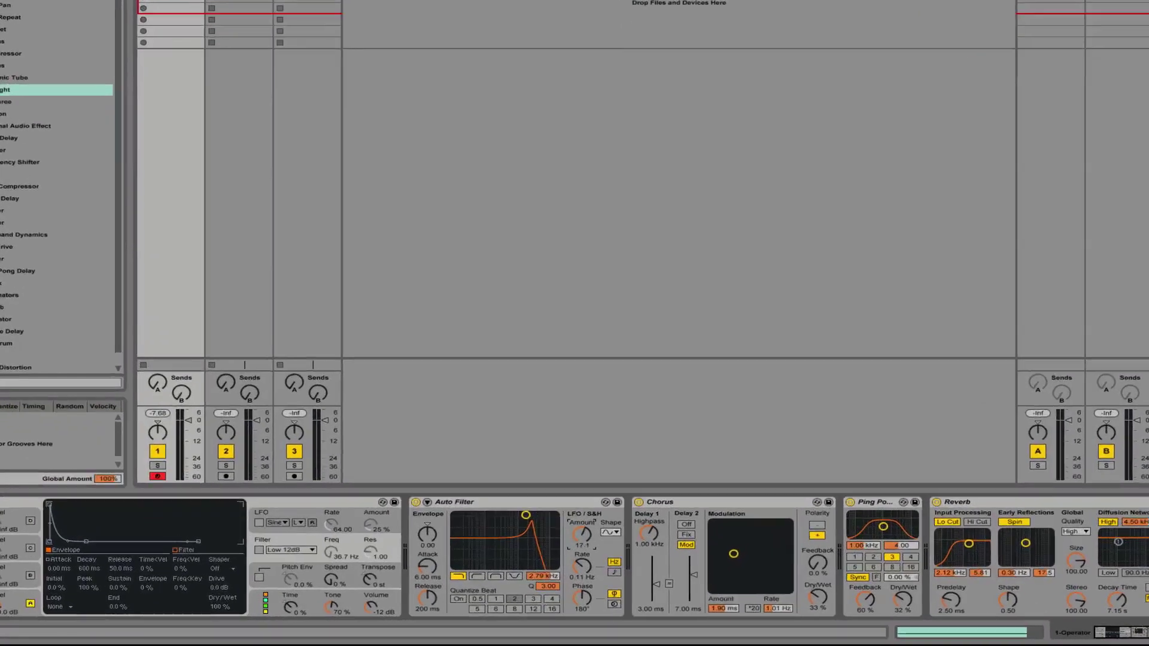
left_click_drag(588, 549, 590, 581)
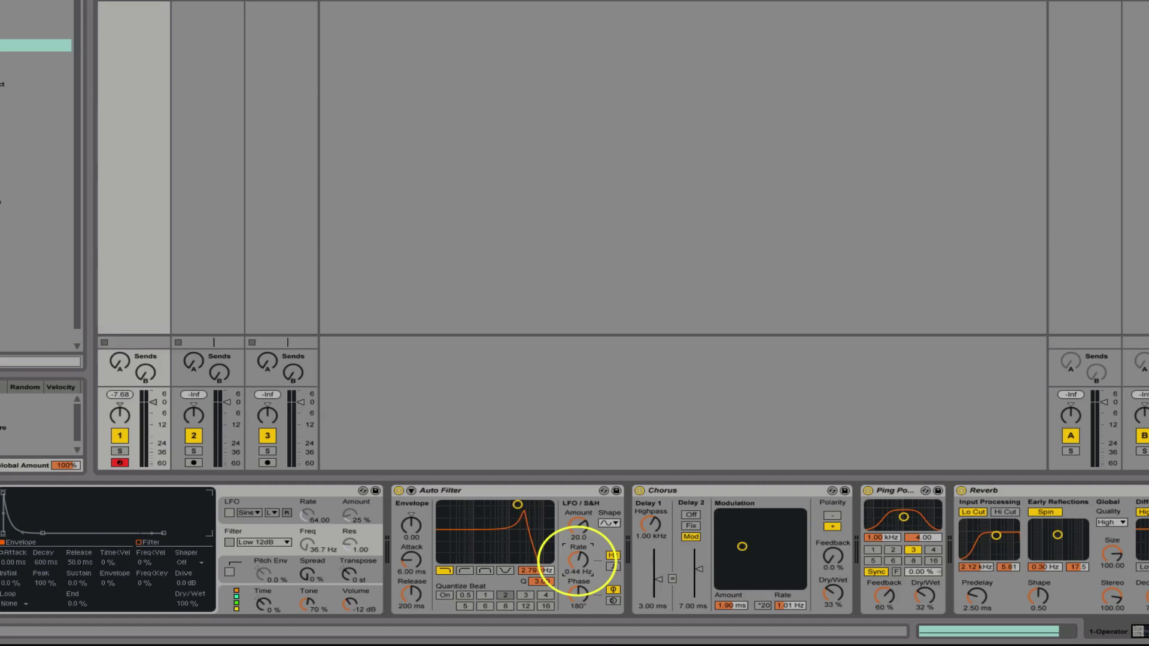
mouse_move(578, 559)
left_mouse_down()
mouse_move(561, 563)
mouse_move(561, 546)
mouse_move(562, 558)
left_mouse_up()
key("space")
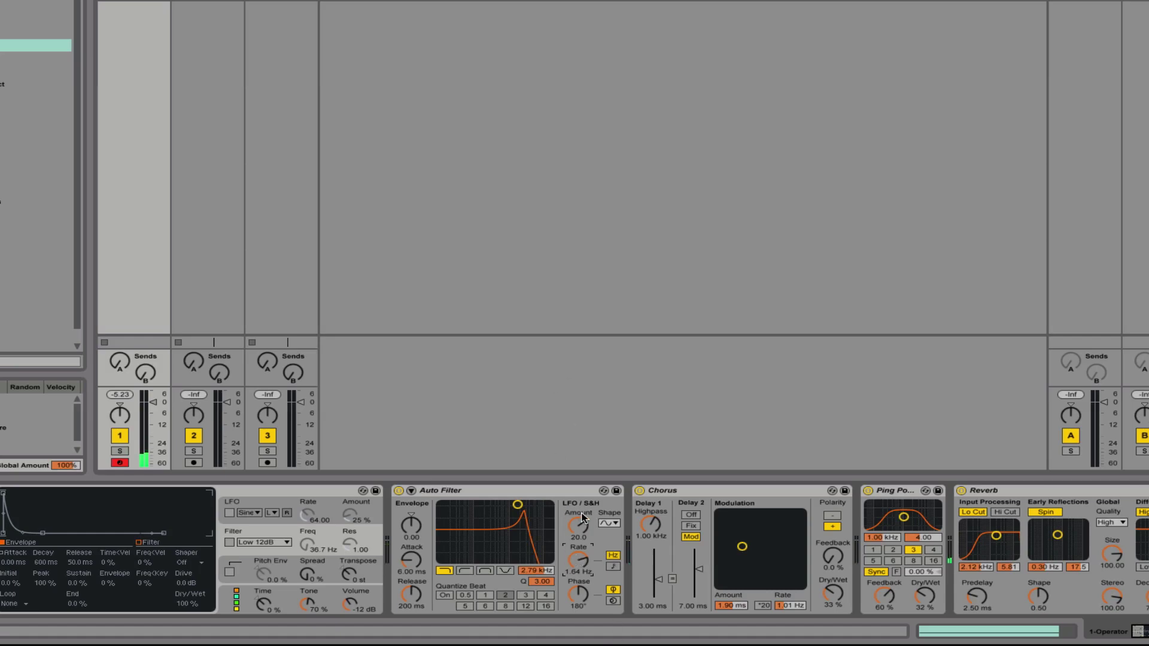
left_click_drag(578, 561, 578, 569)
left_click(108, 515)
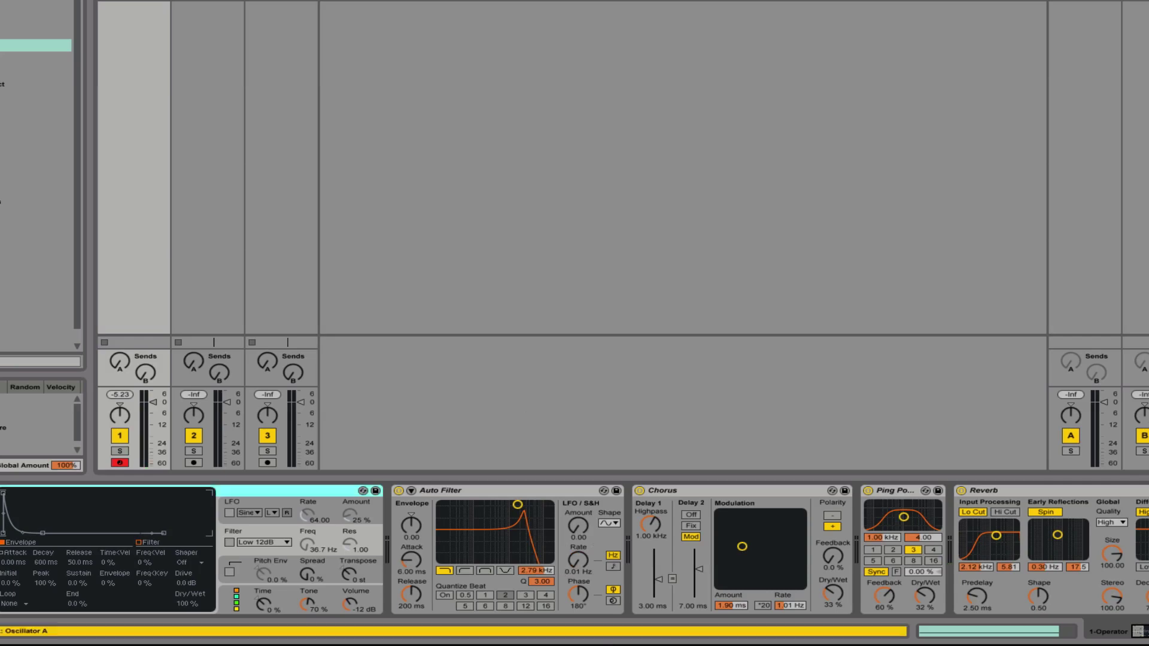